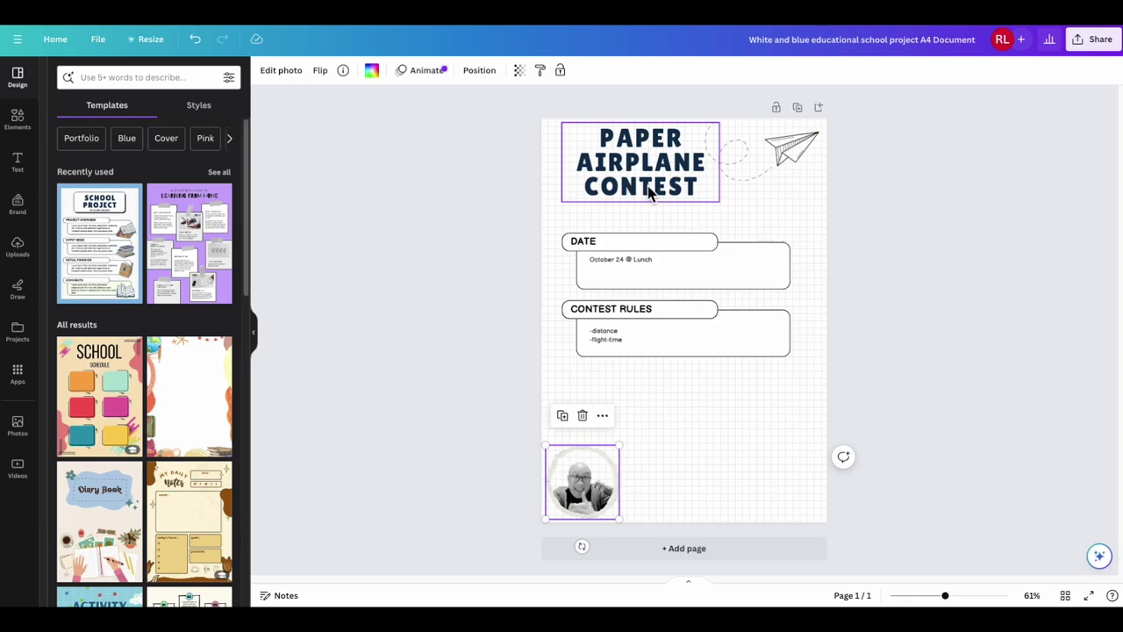
- Search the font list for 'fun' and apply Funtastic to the PAPER AIRPLANE CONTEST title
click(691, 188)
drag(690, 188, 572, 145)
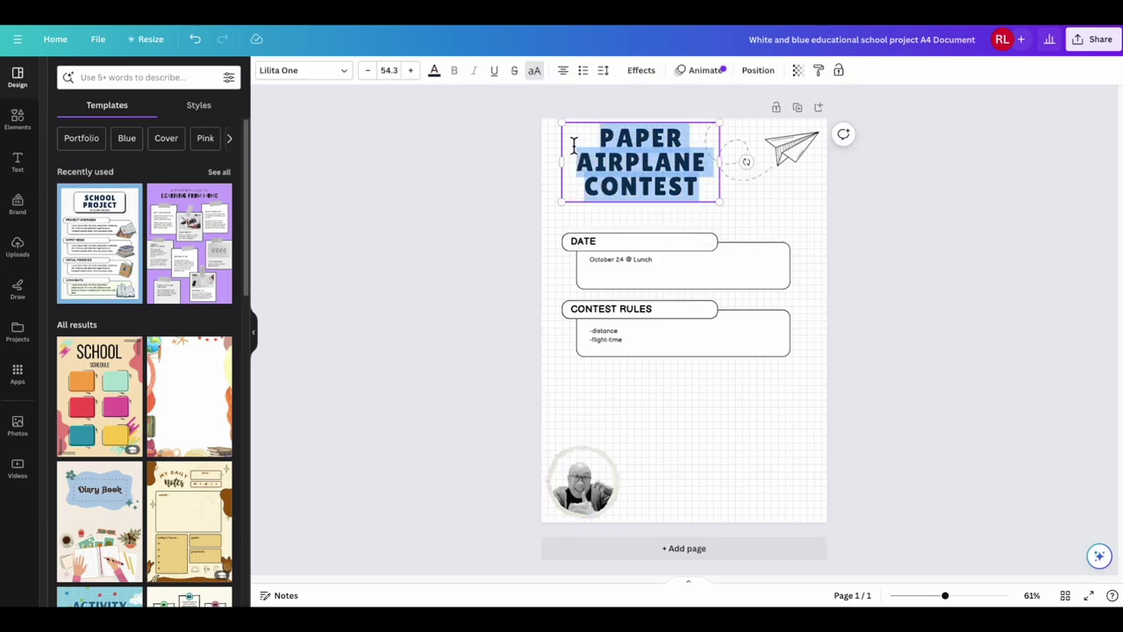
key(ctrl+z)
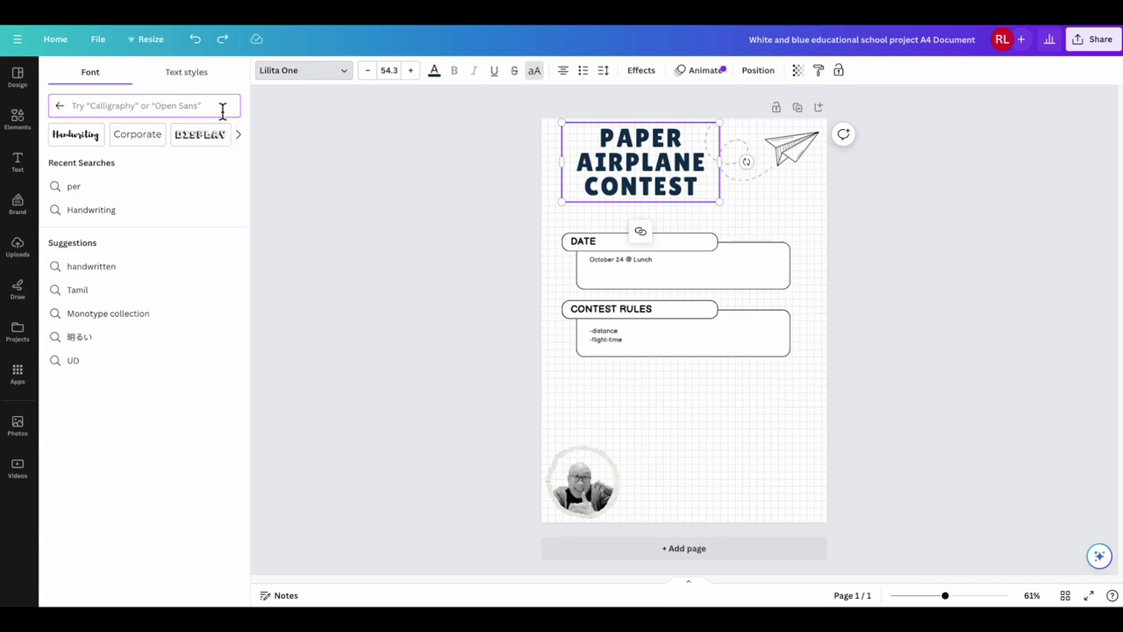
text(aip)
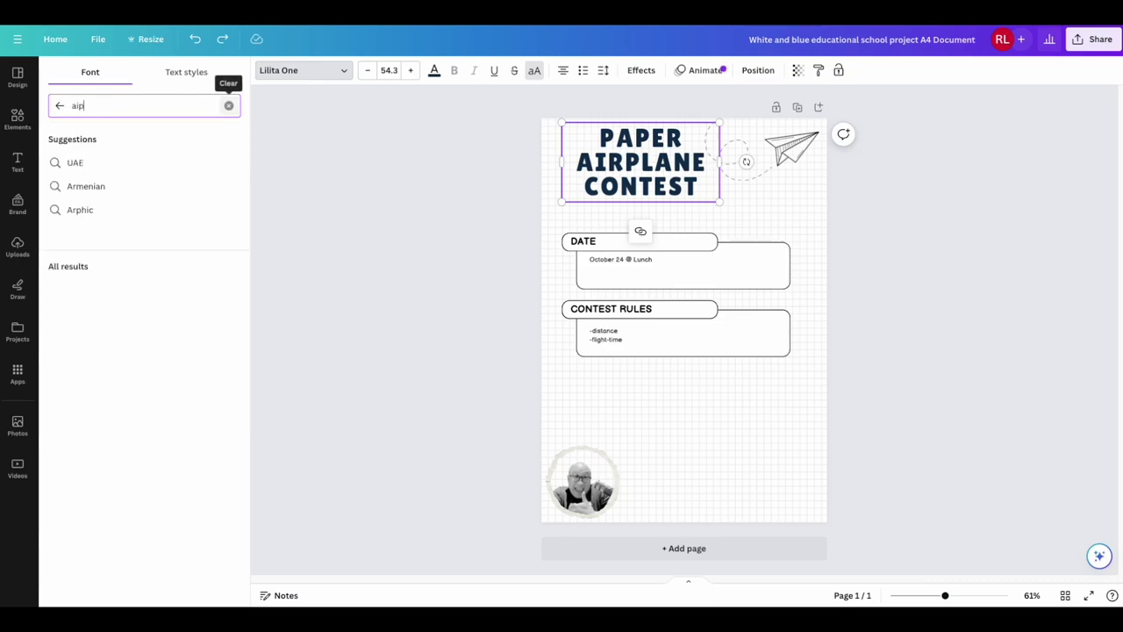
key(BackSpace)
text(rplane)
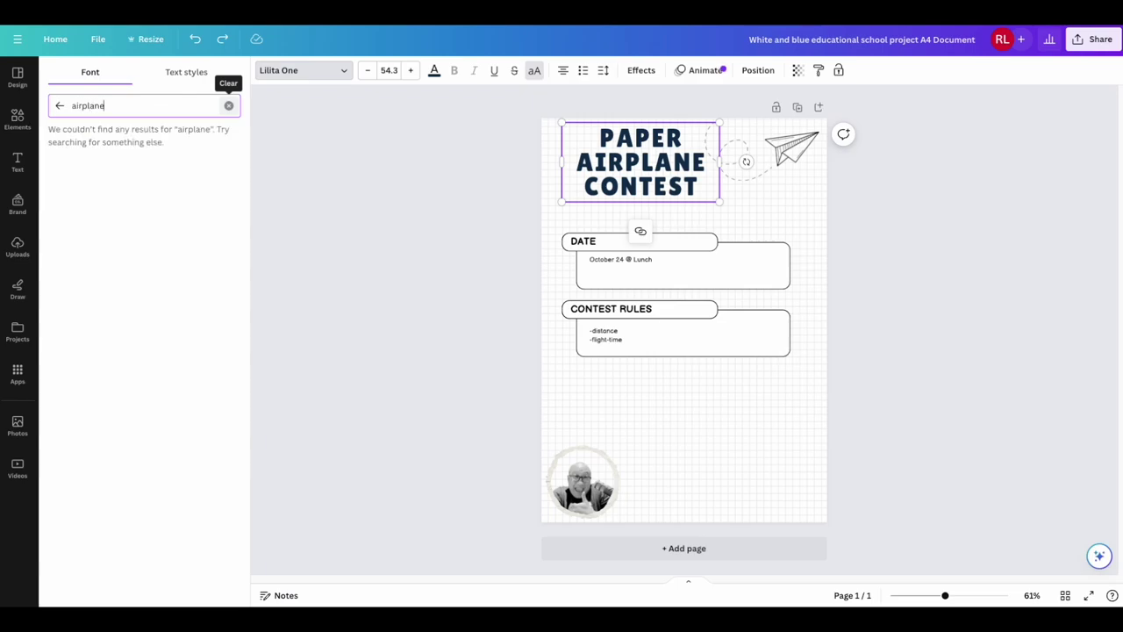
key(BackSpace)
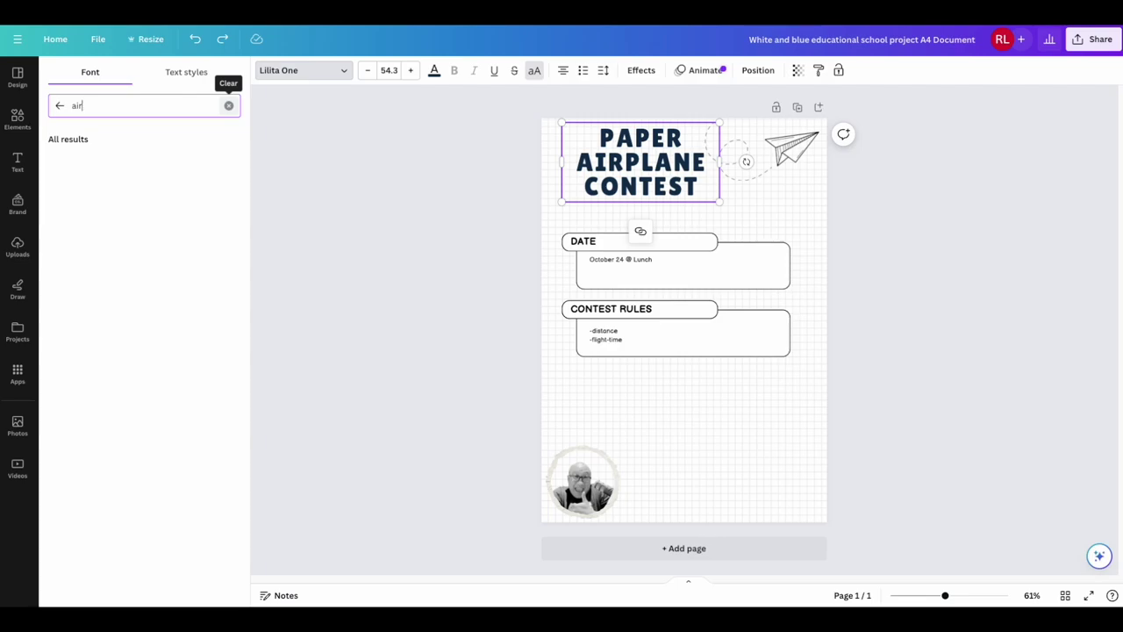
click(228, 105)
text(fun)
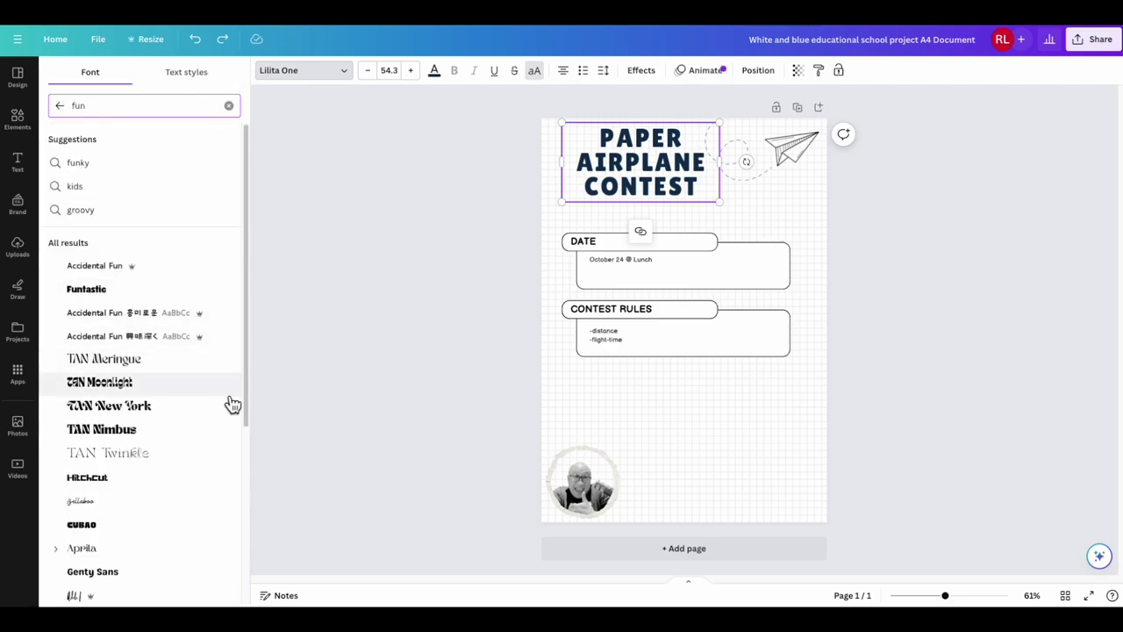
click(103, 297)
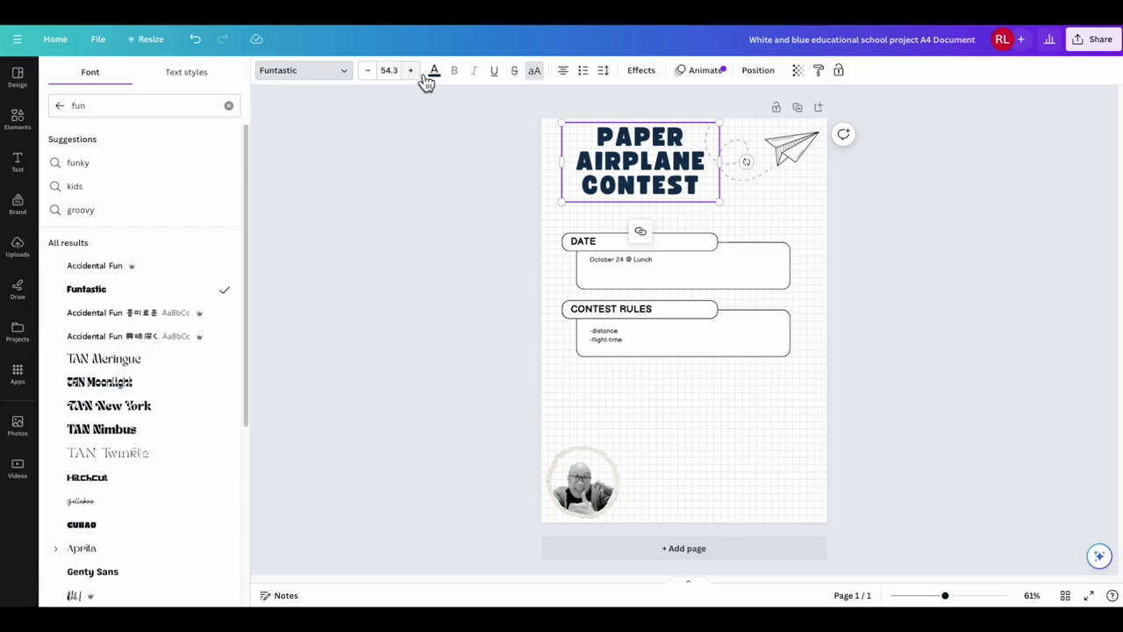
- Cycle the title's alignment through left, justified and right back to centred
click(569, 77)
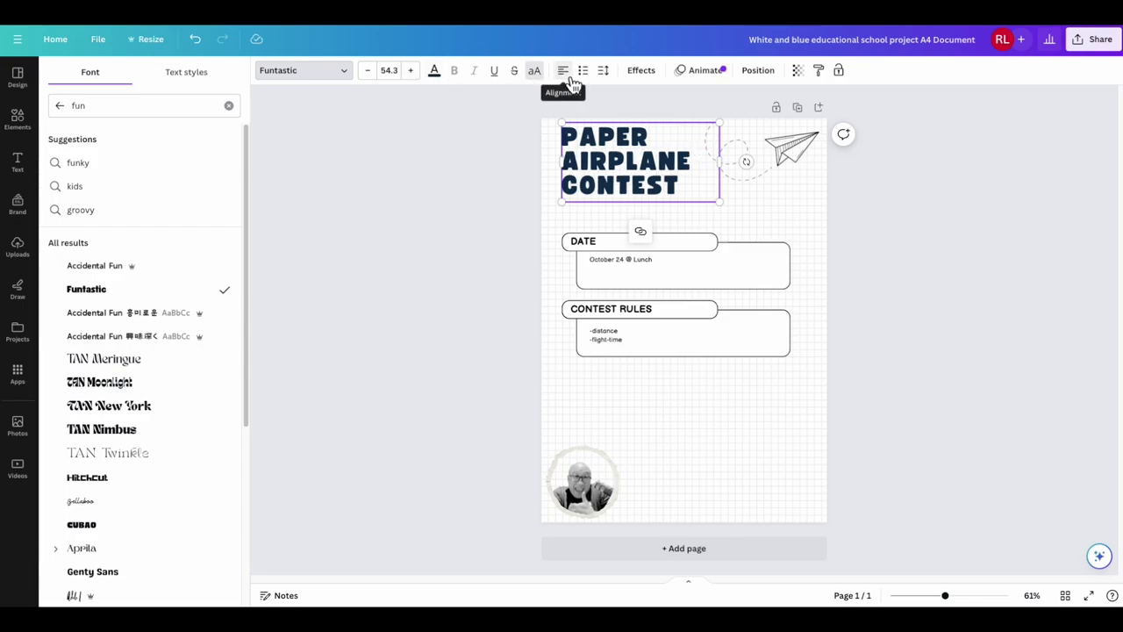
click(566, 77)
click(572, 79)
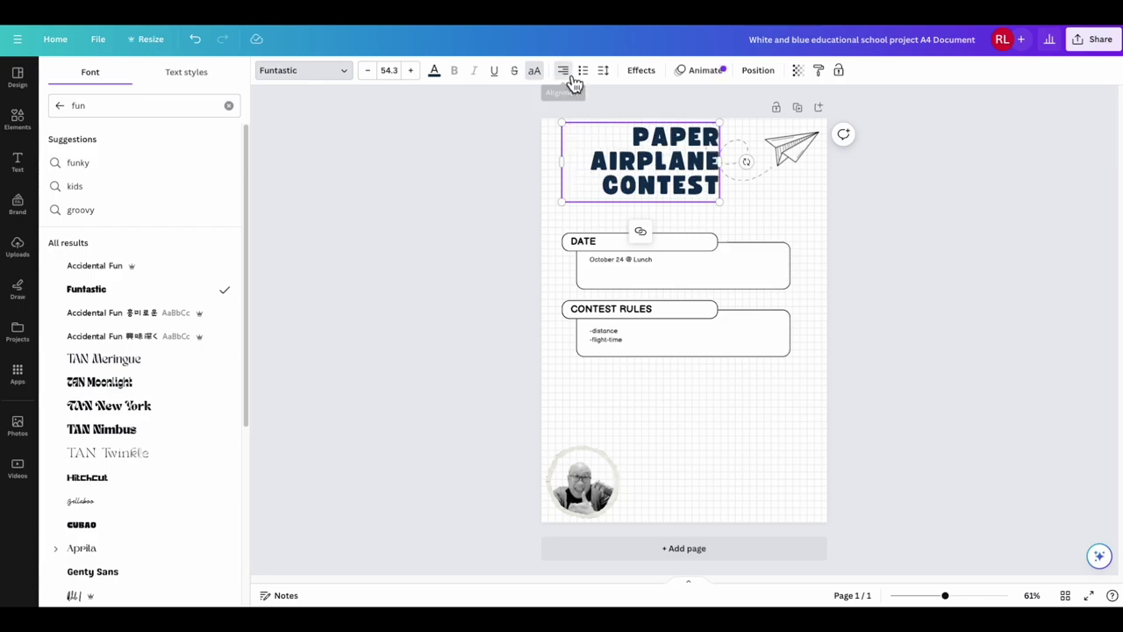
click(572, 79)
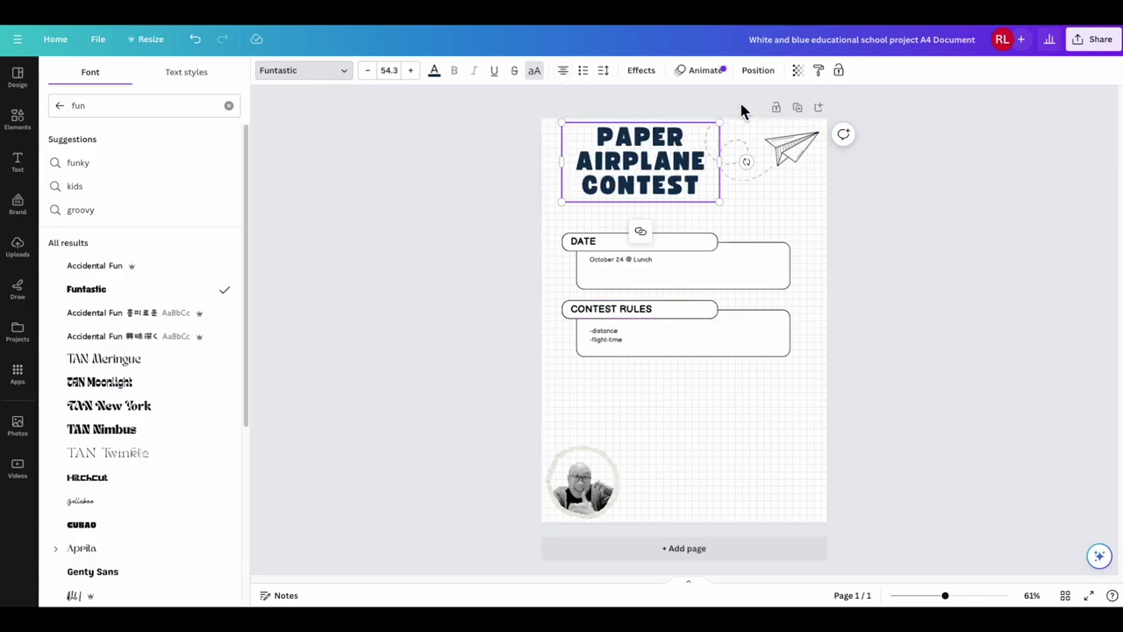
- Try Outline and Echo effects on the title, then settle on Splice
click(649, 72)
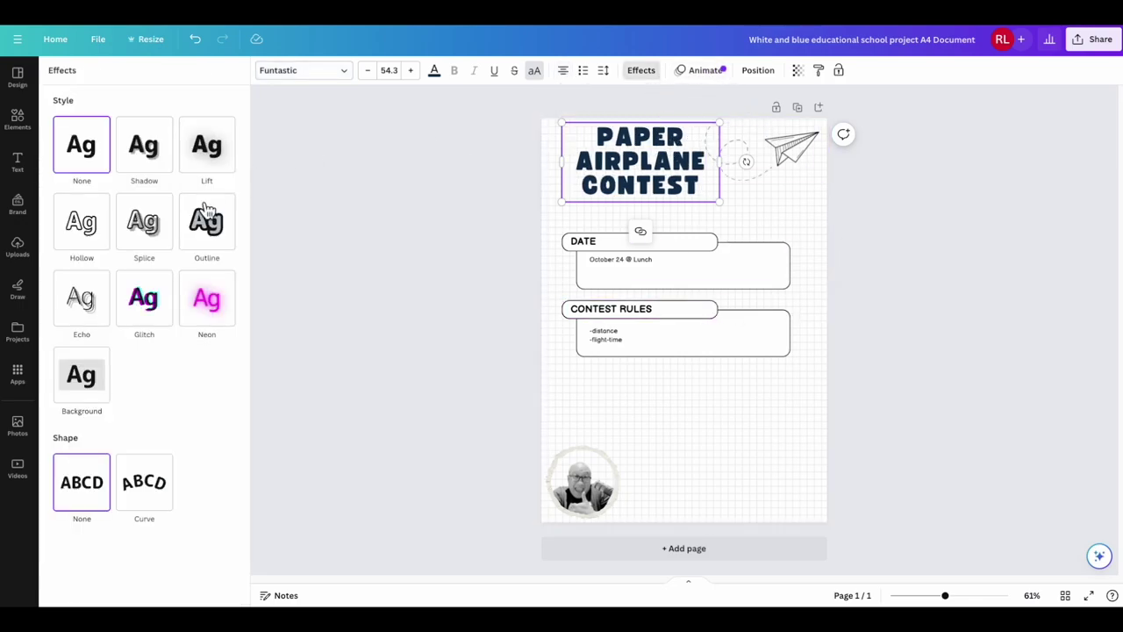
click(232, 244)
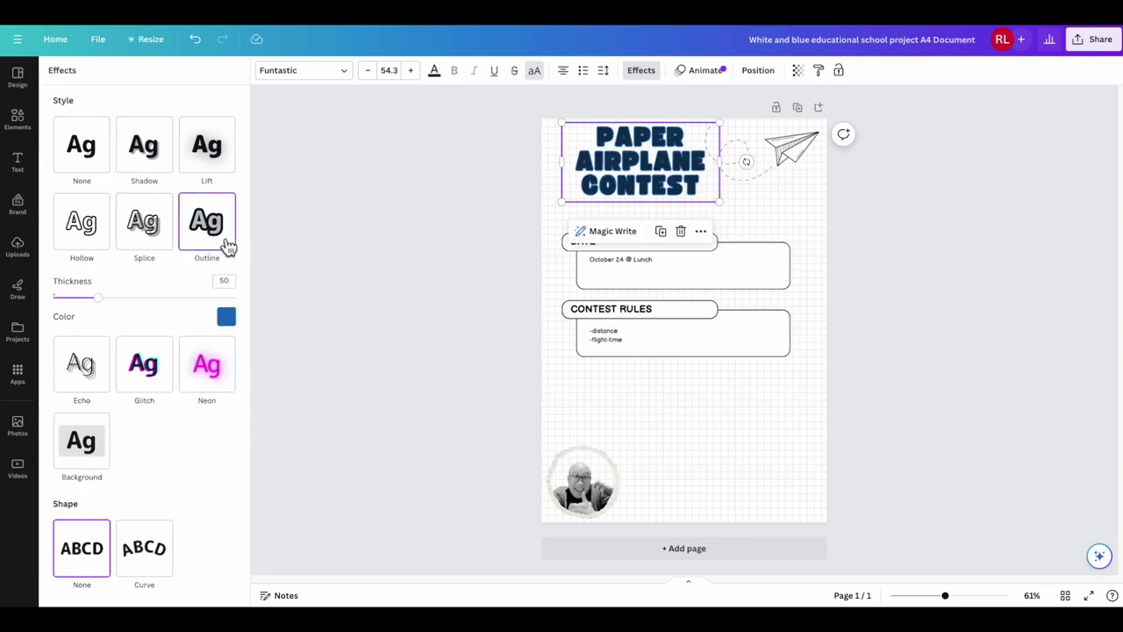
click(95, 379)
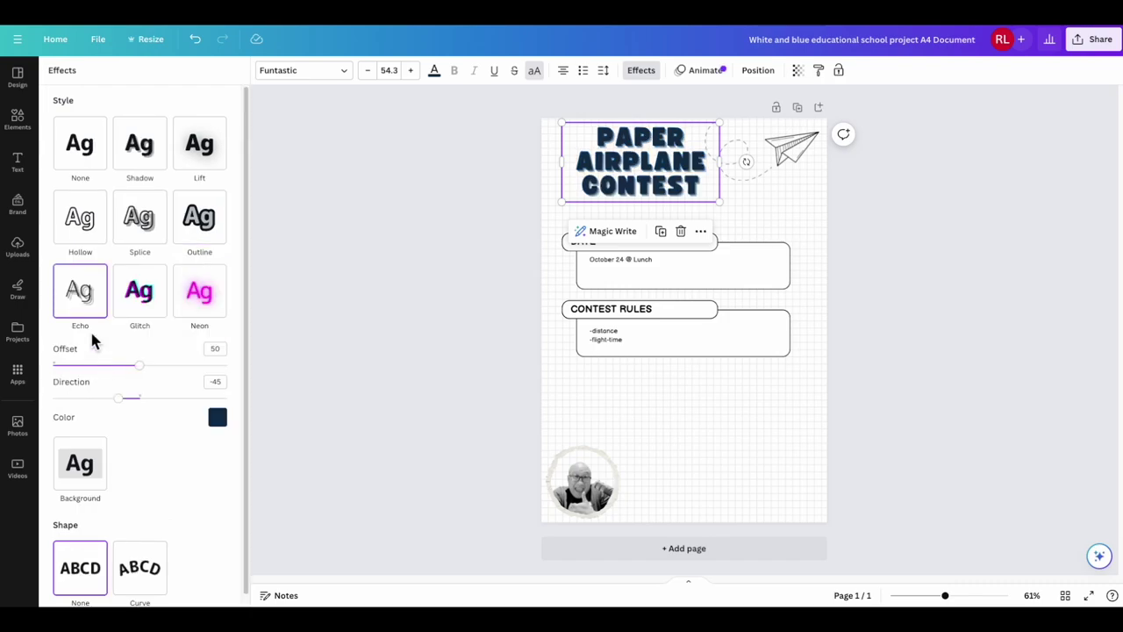
click(146, 230)
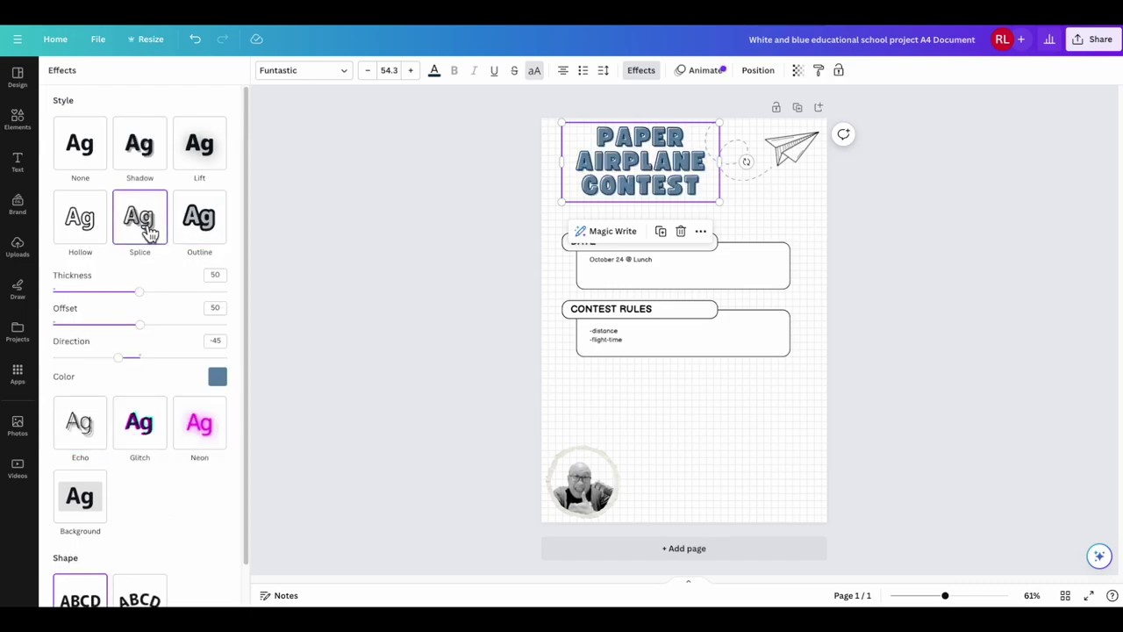
click(725, 381)
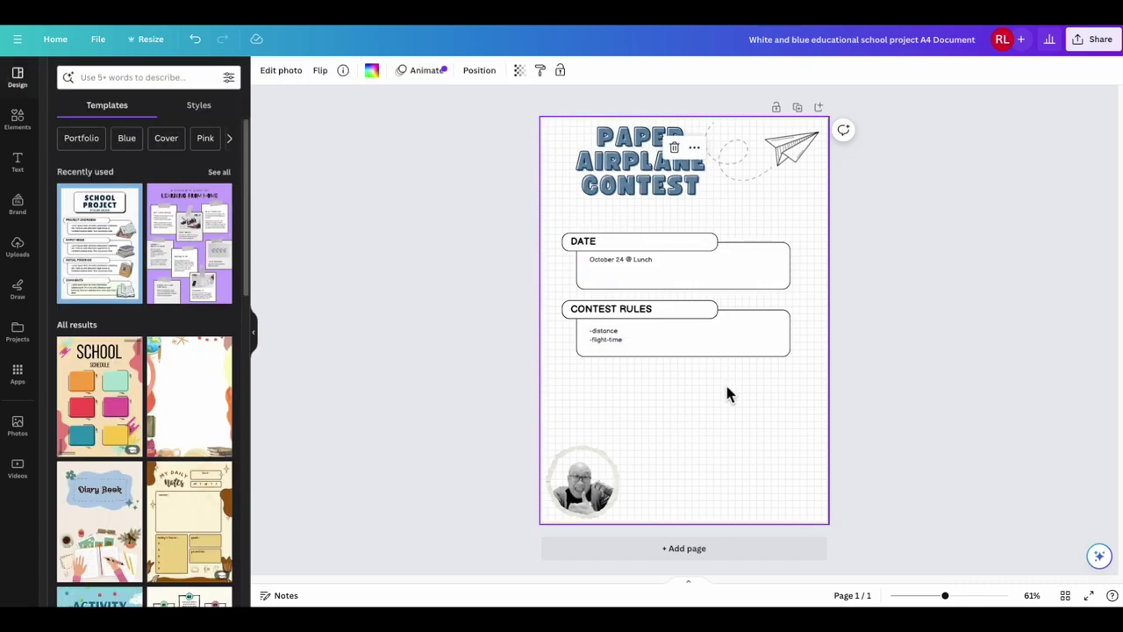
- Apply the Handwriting font Beth Ellen to the DATE and CONTEST RULES headings
click(586, 244)
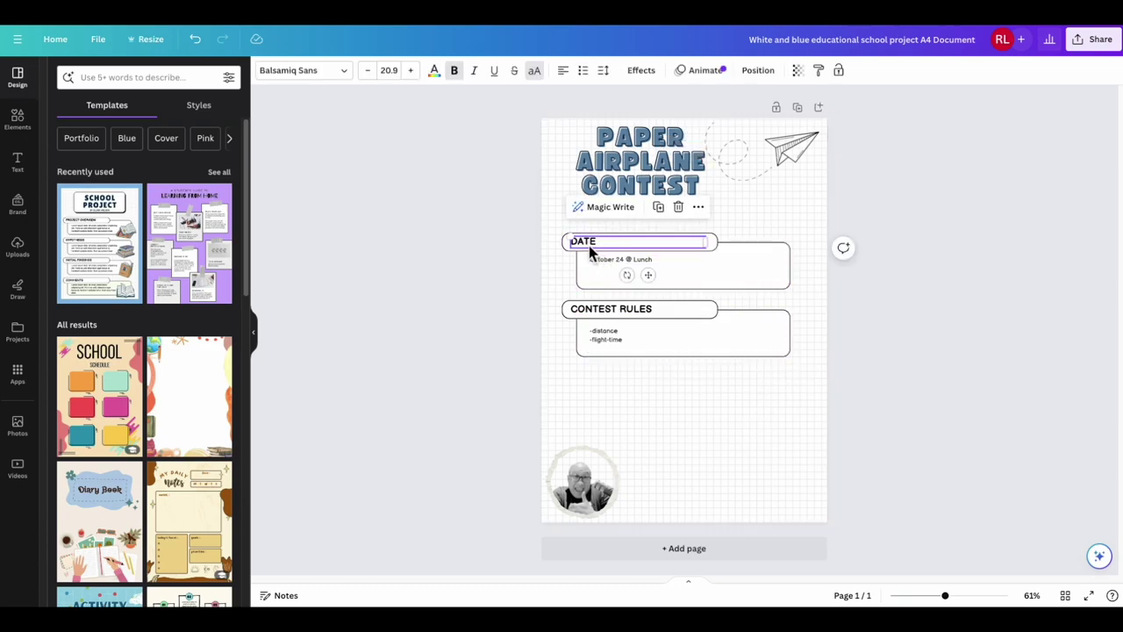
click(344, 75)
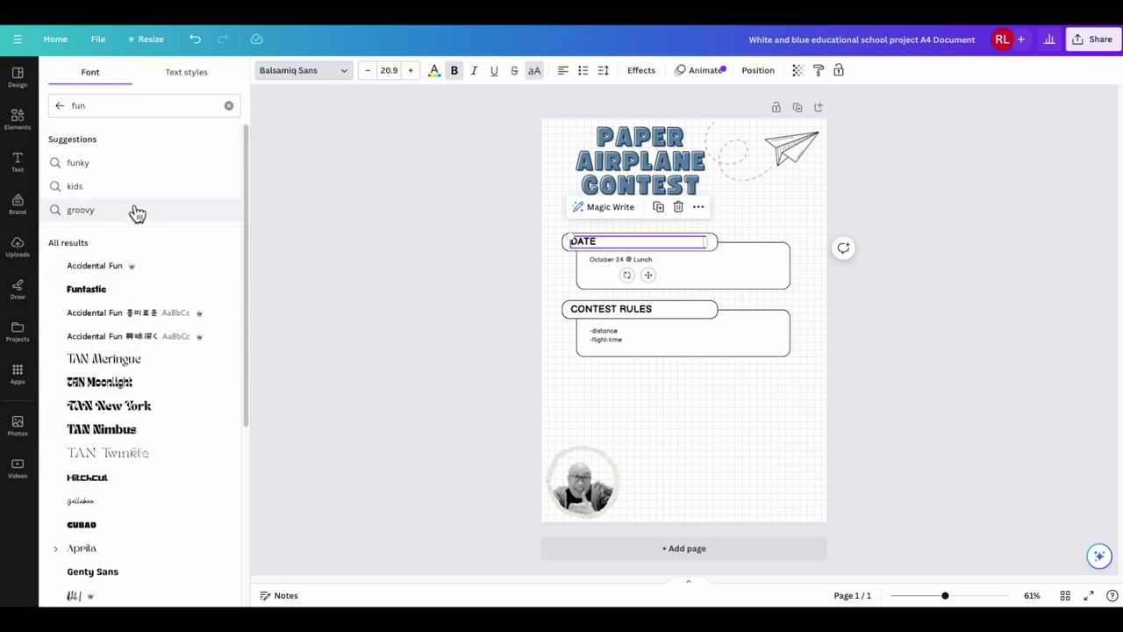
scroll(132, 437, down, 4)
scroll(137, 434, down, 1)
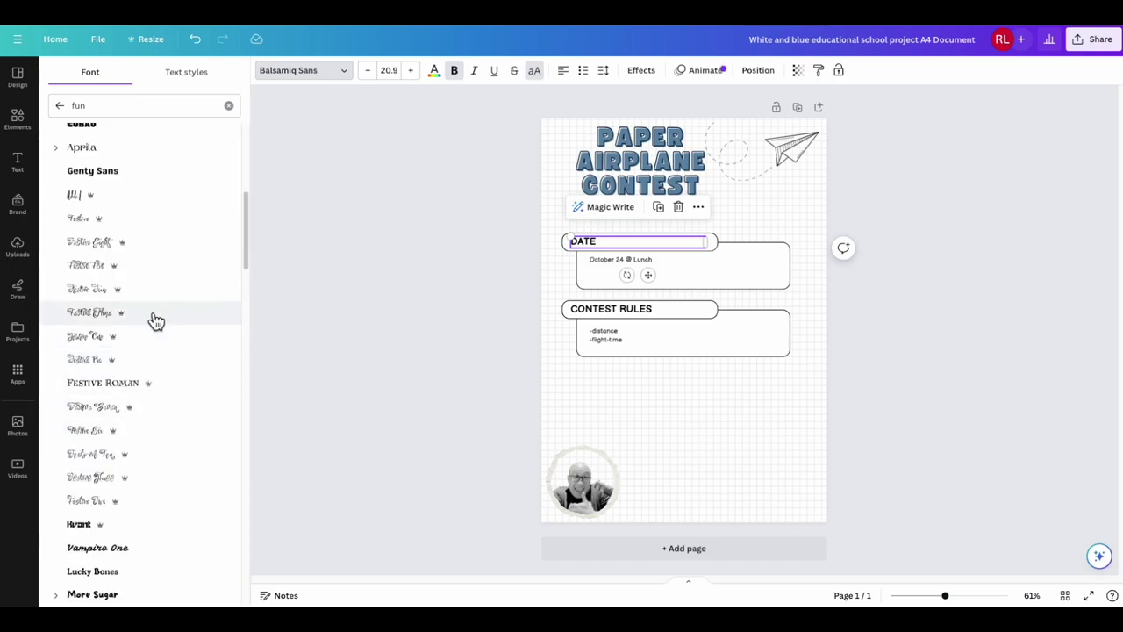
scroll(155, 321, up, 5)
click(228, 105)
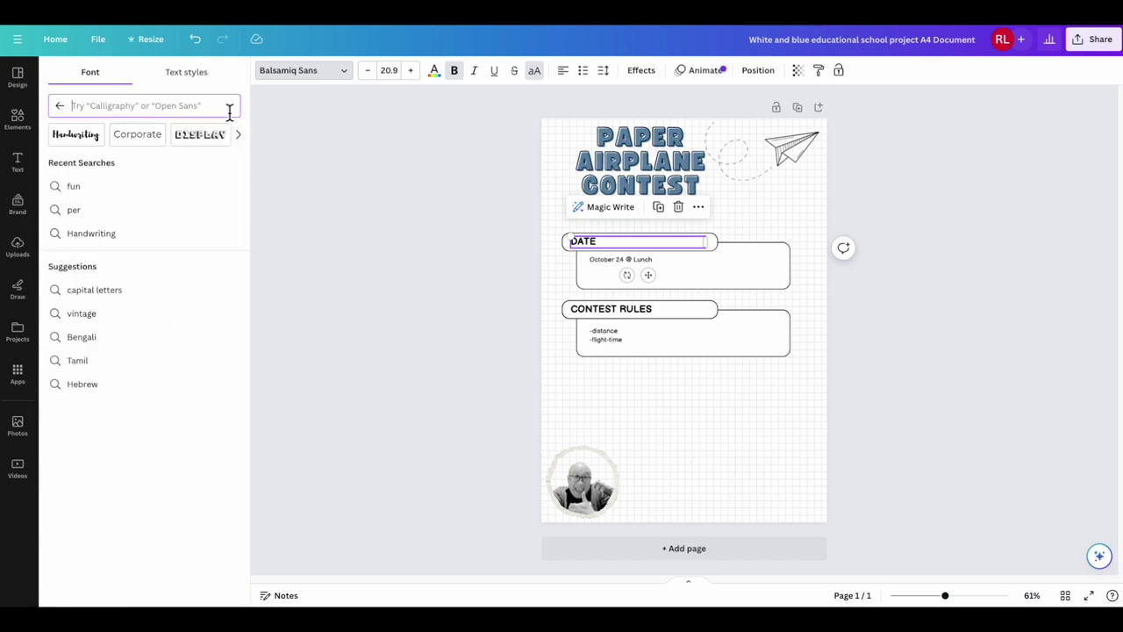
click(87, 136)
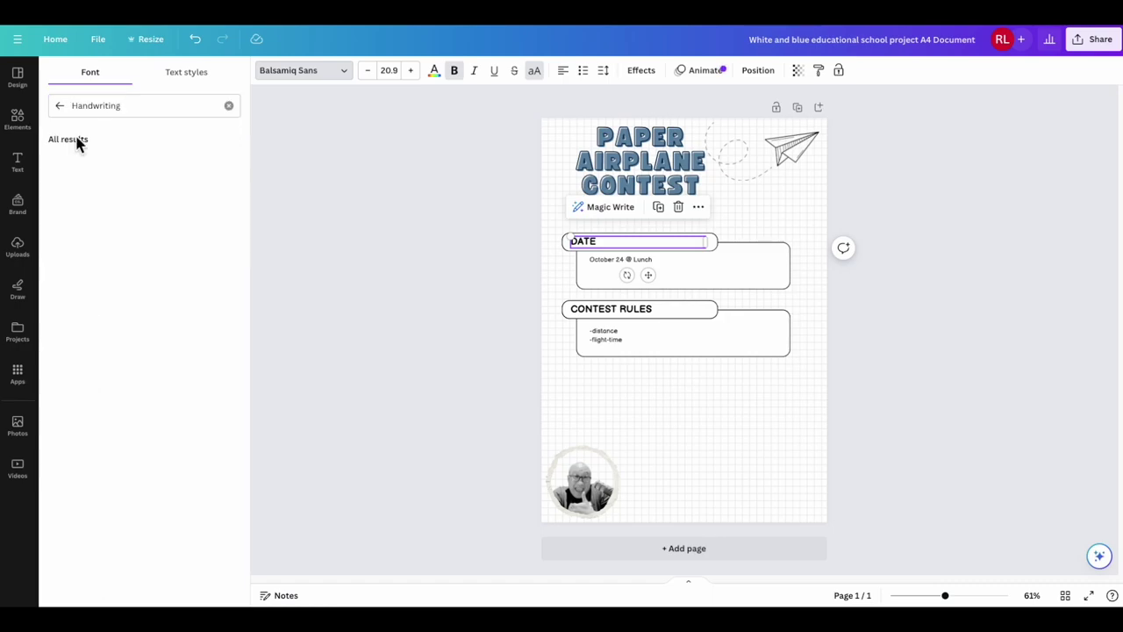
click(92, 279)
click(743, 338)
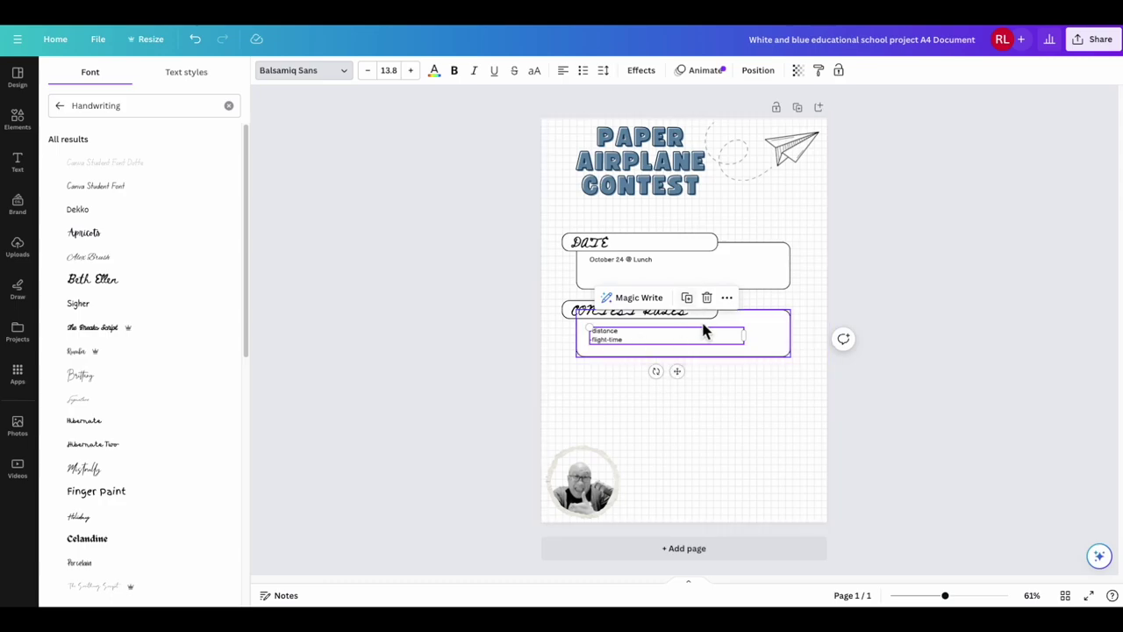
key(Escape)
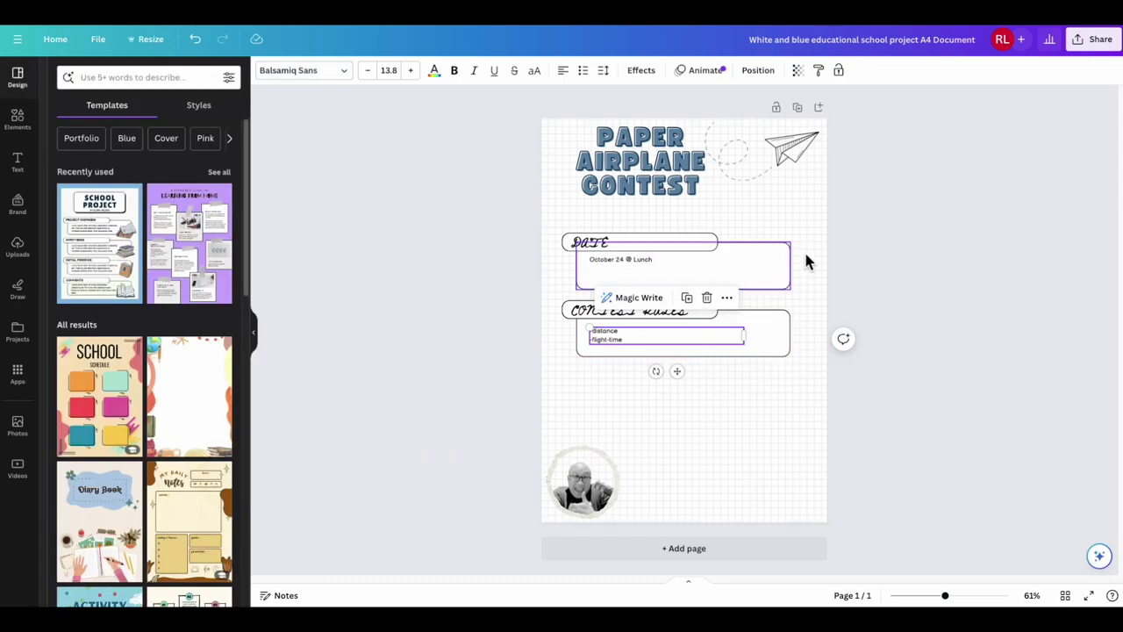
click(907, 252)
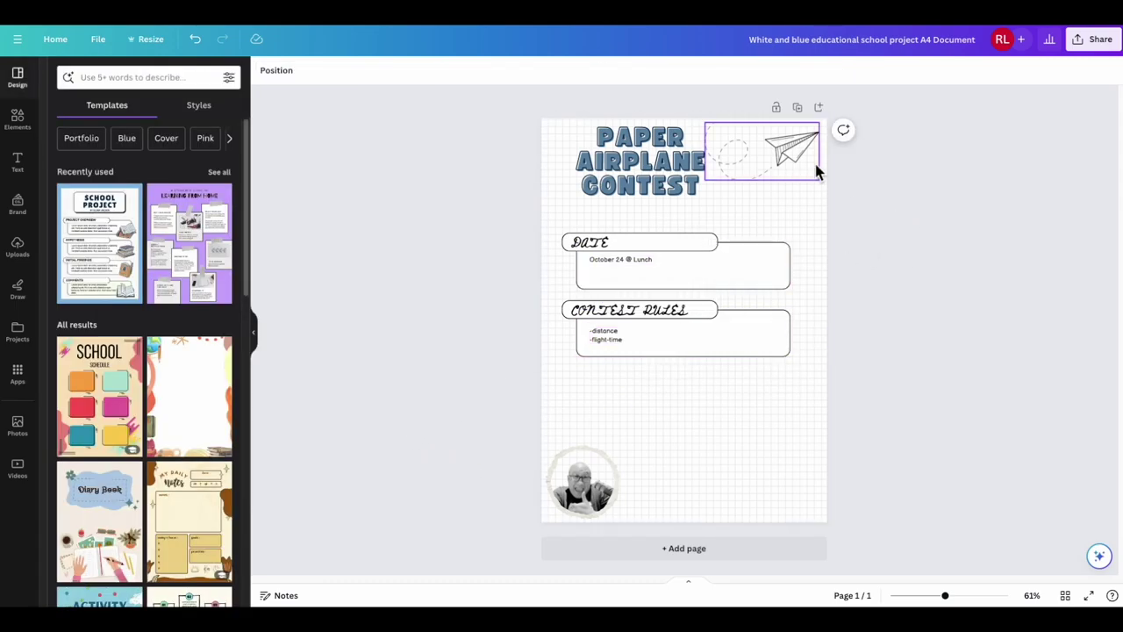
- Nudge the paper airplane graphic slightly lower beside the title
drag(799, 160, 800, 168)
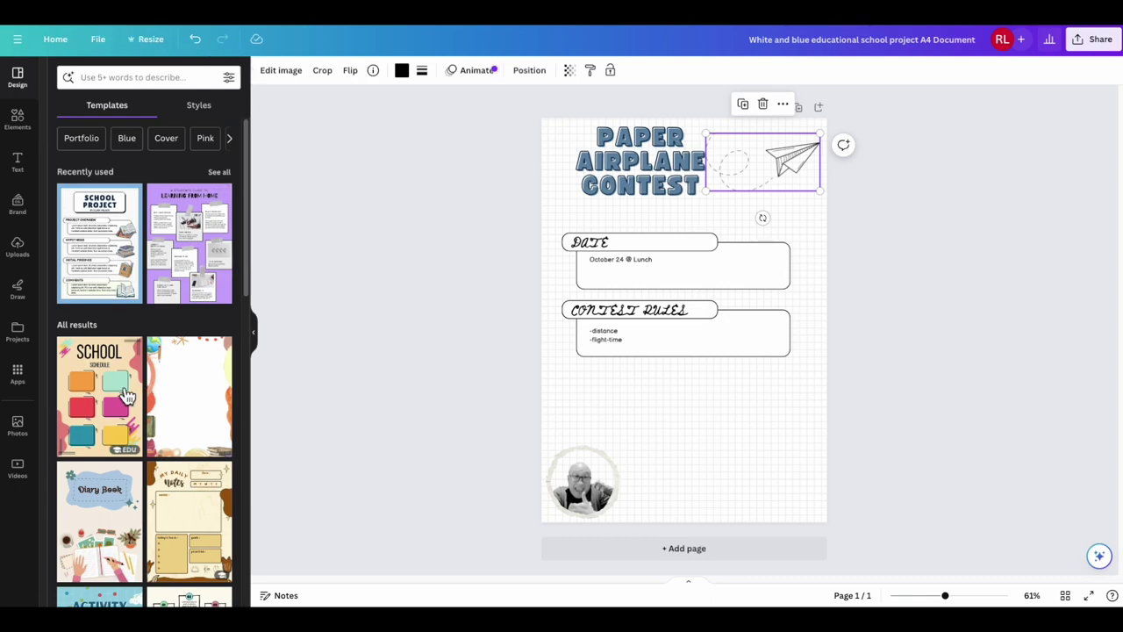
- Search the stock video library for 'airplane' and scroll through the resulting clips
click(22, 478)
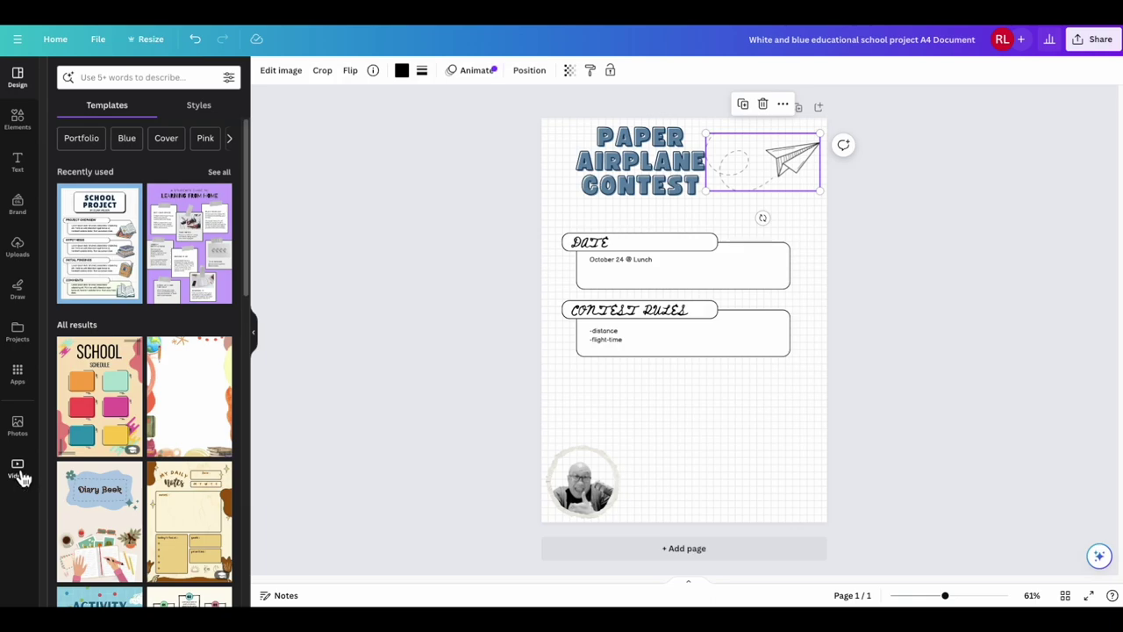
click(132, 77)
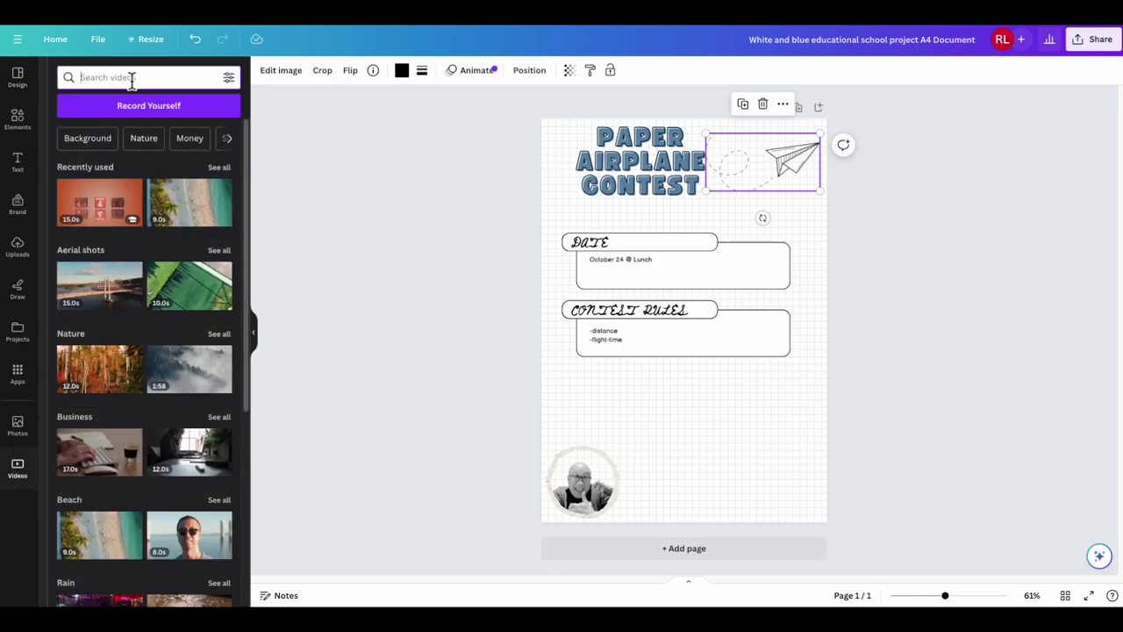
text(ai)
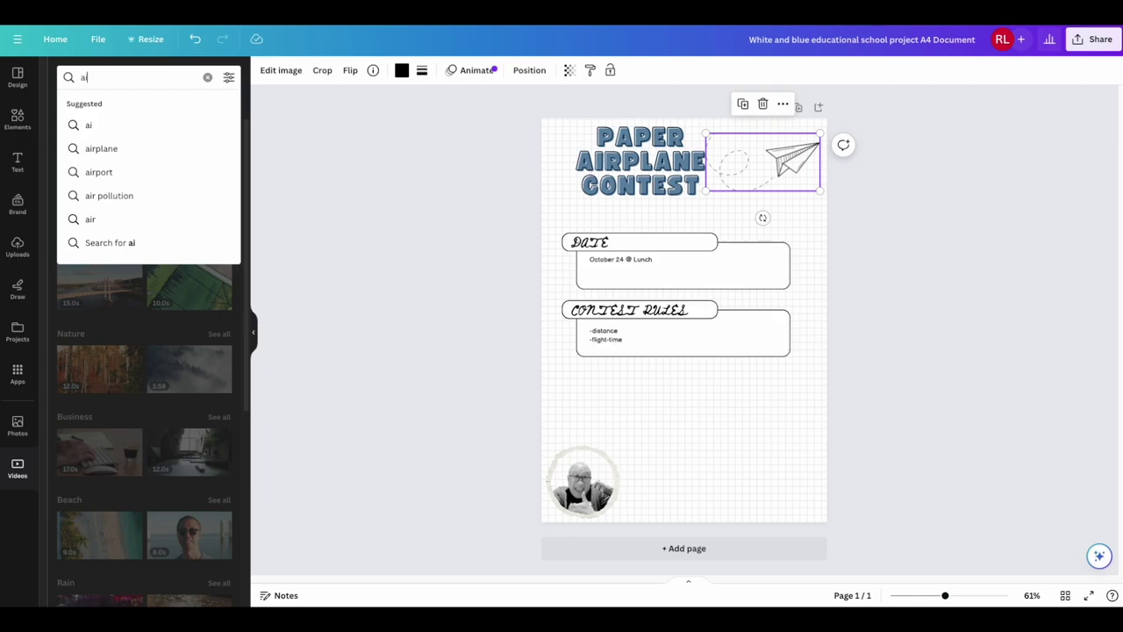
text(rplane\)
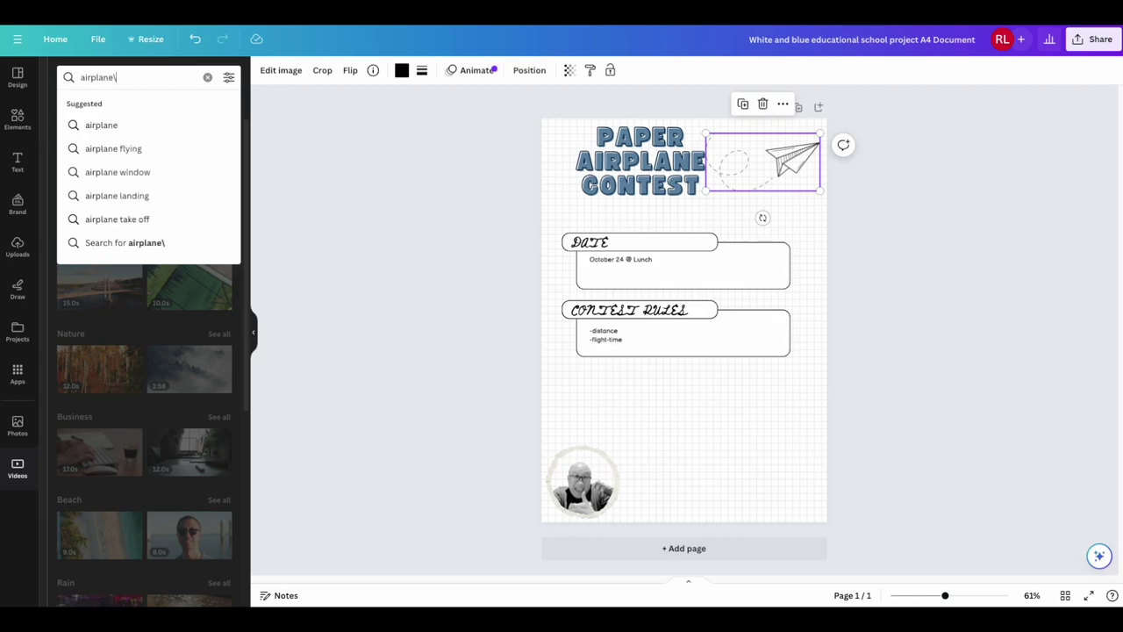
key(Return)
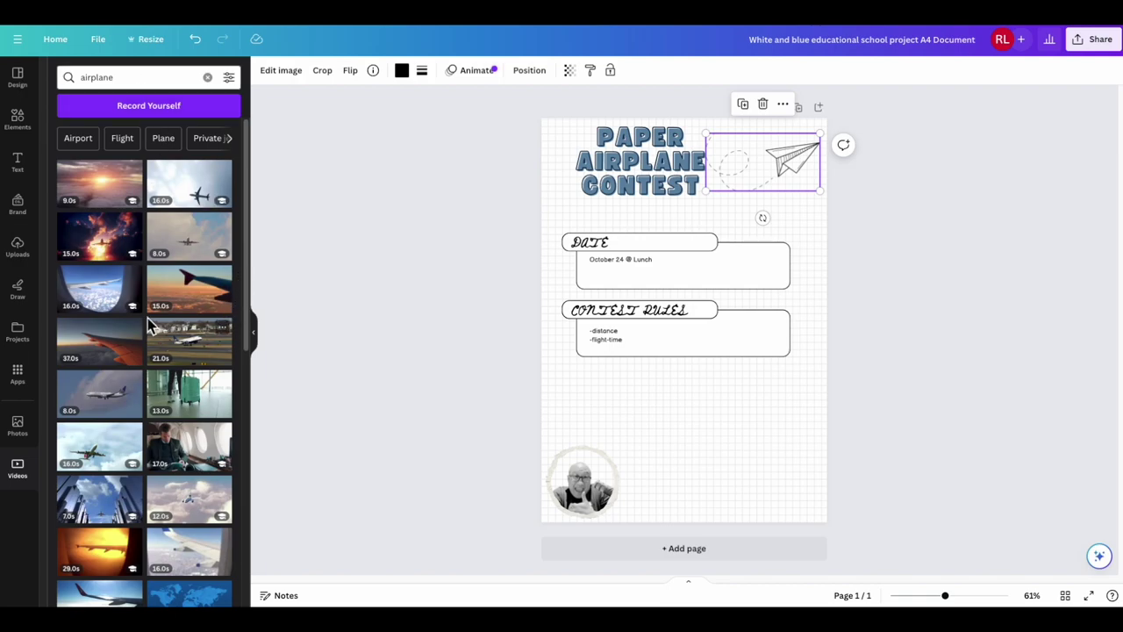
scroll(147, 316, down, 5)
scroll(161, 316, down, 5)
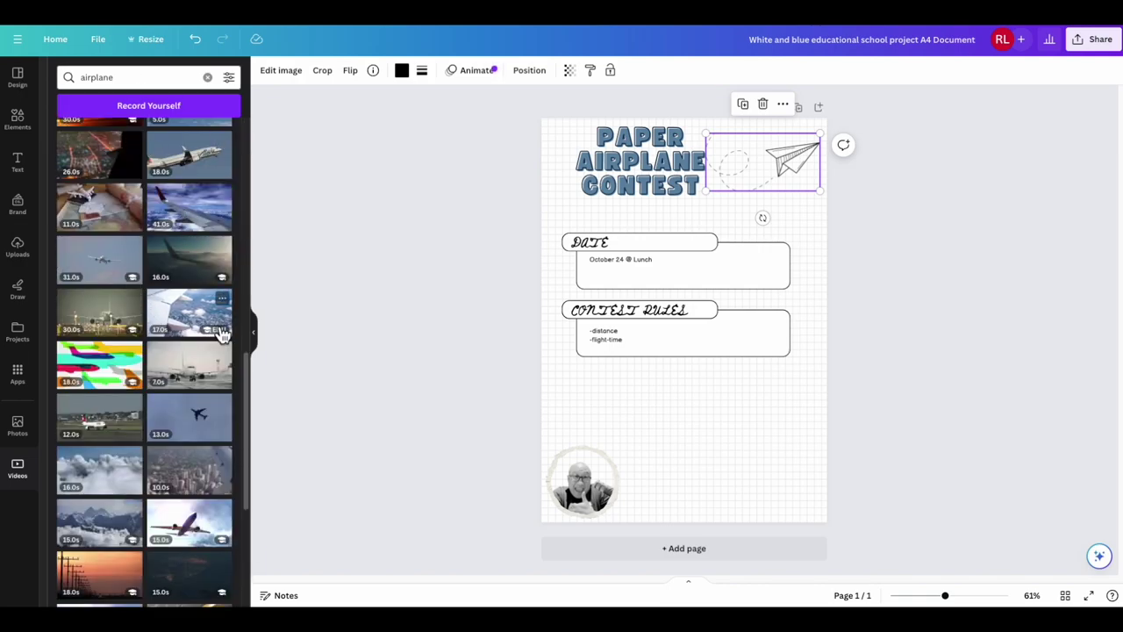
scroll(211, 329, down, 1)
scroll(210, 332, down, 2)
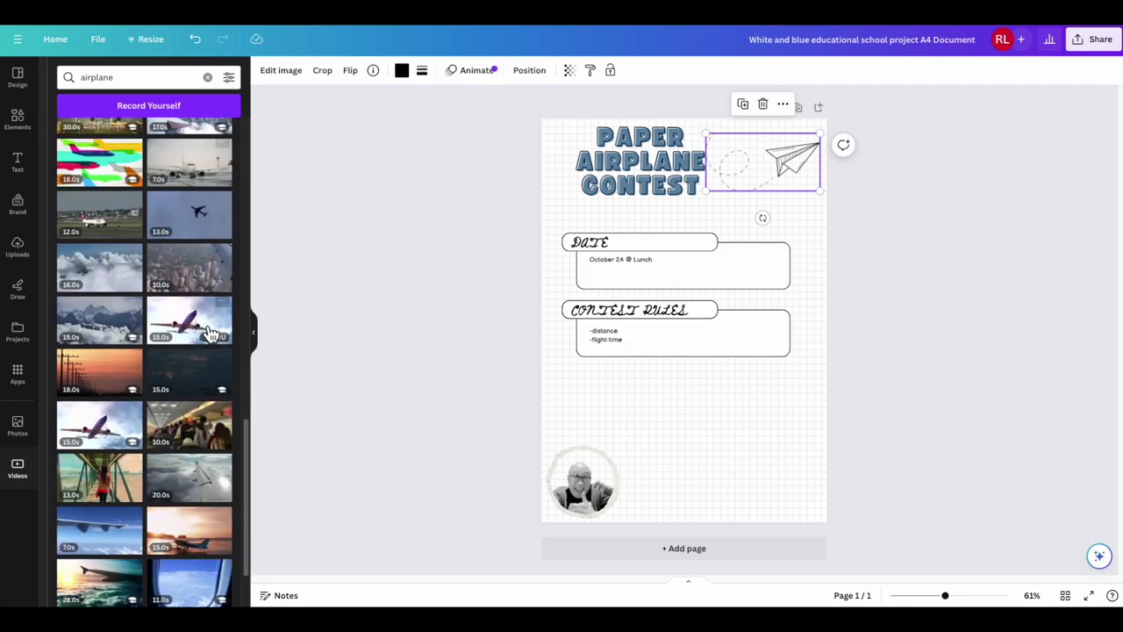
scroll(207, 329, down, 1)
scroll(205, 327, down, 3)
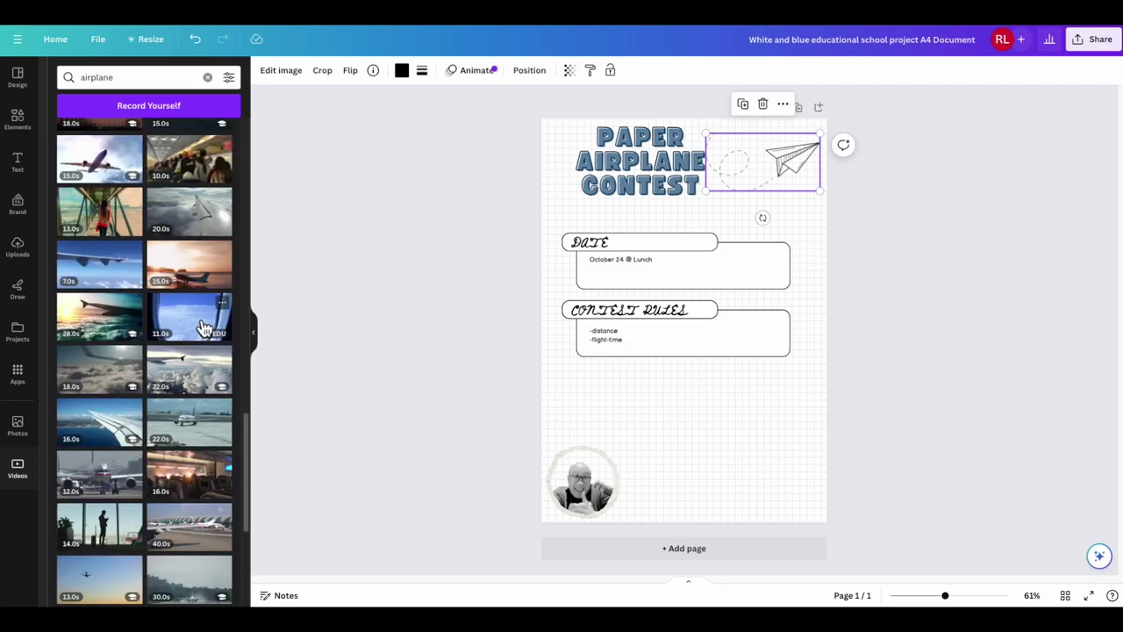
click(79, 77)
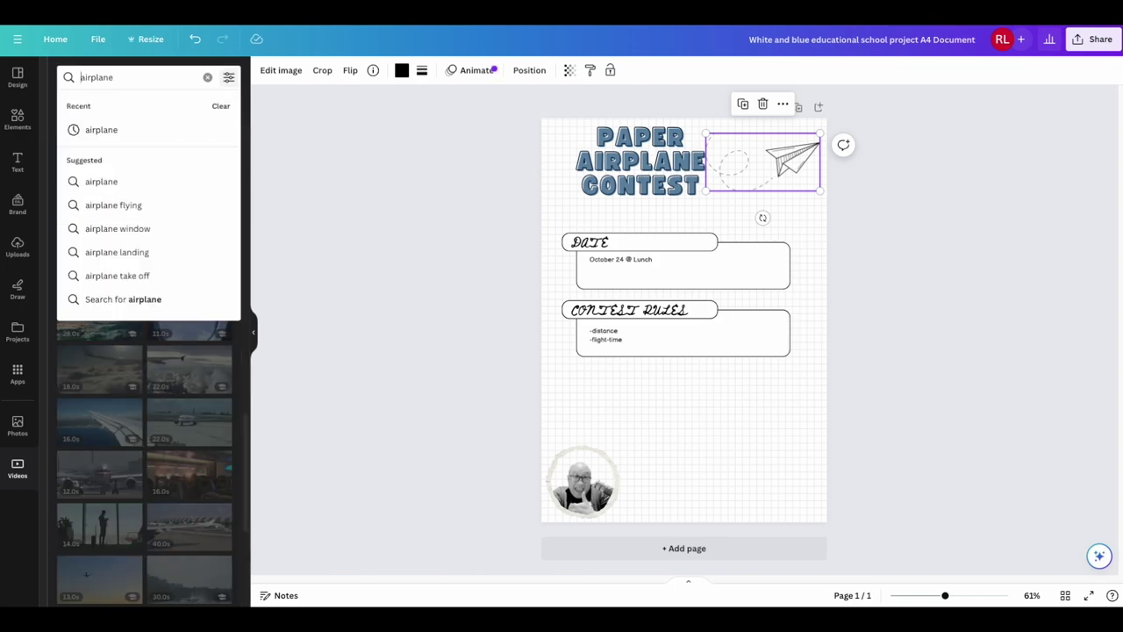
- Refine the video search to 'paper airplane flying' and browse the clips
text(paper)
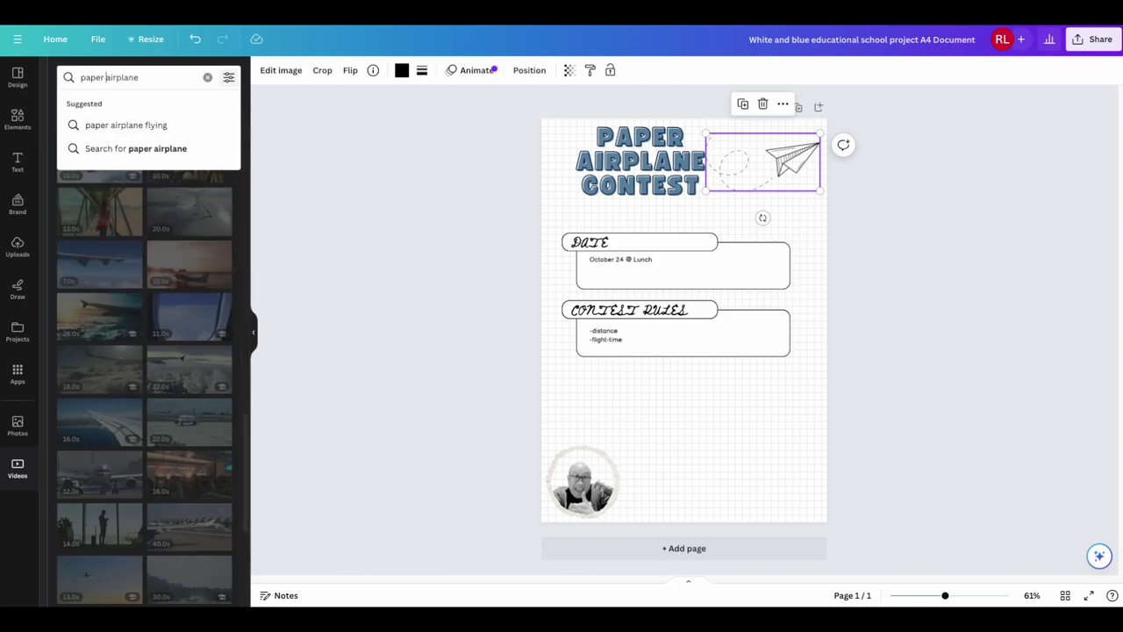
click(136, 124)
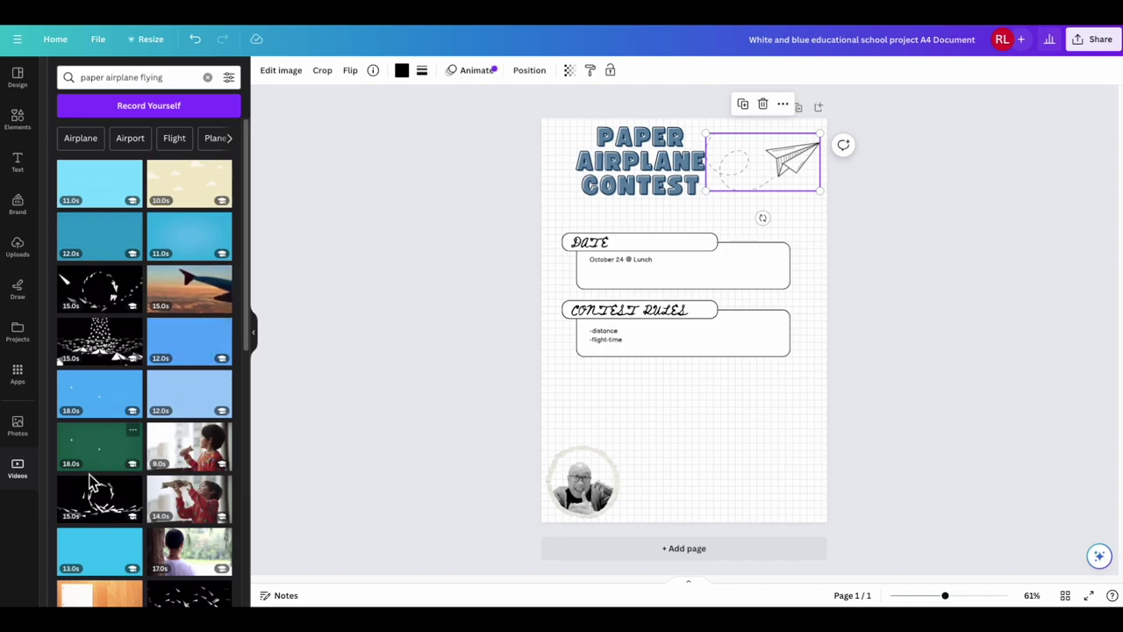
mouse_move(99, 489)
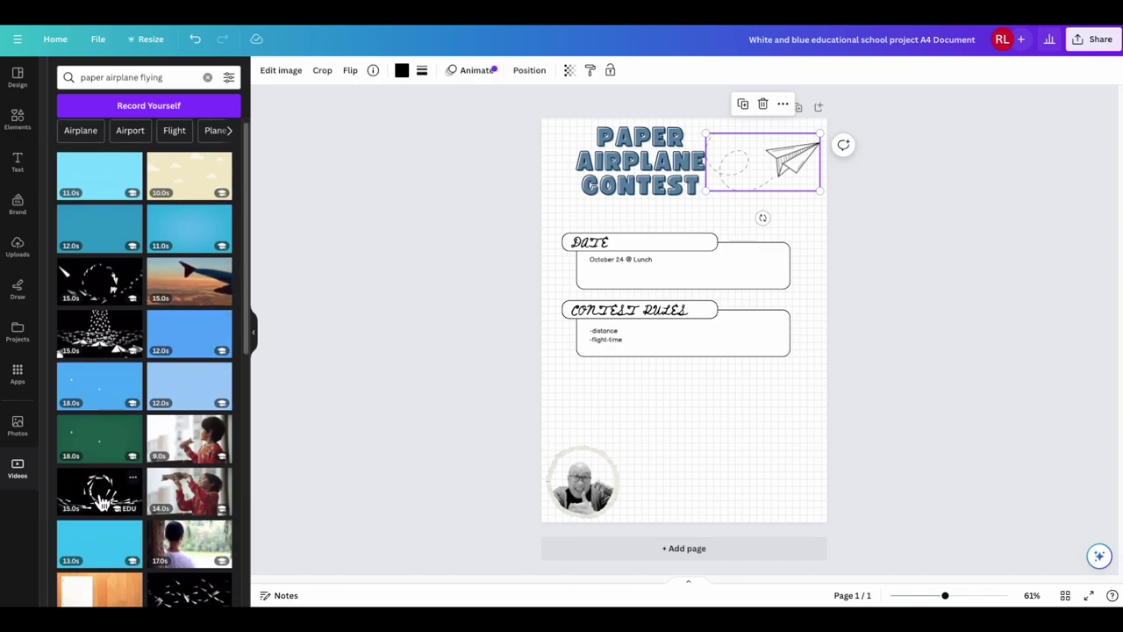
scroll(103, 500, down, 2)
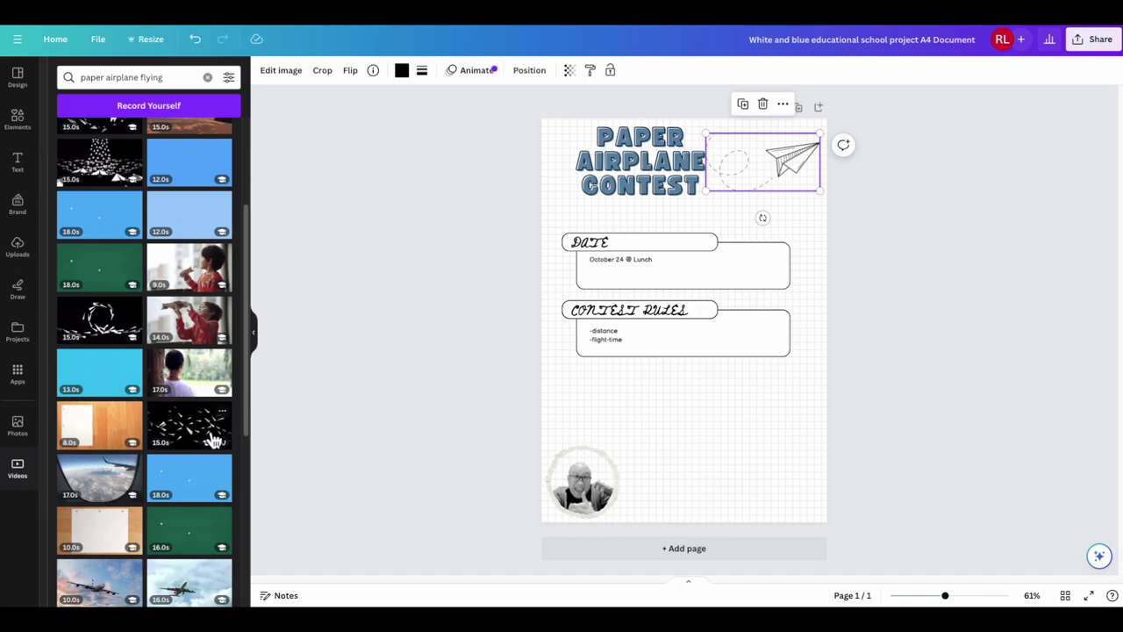
scroll(187, 436, down, 3)
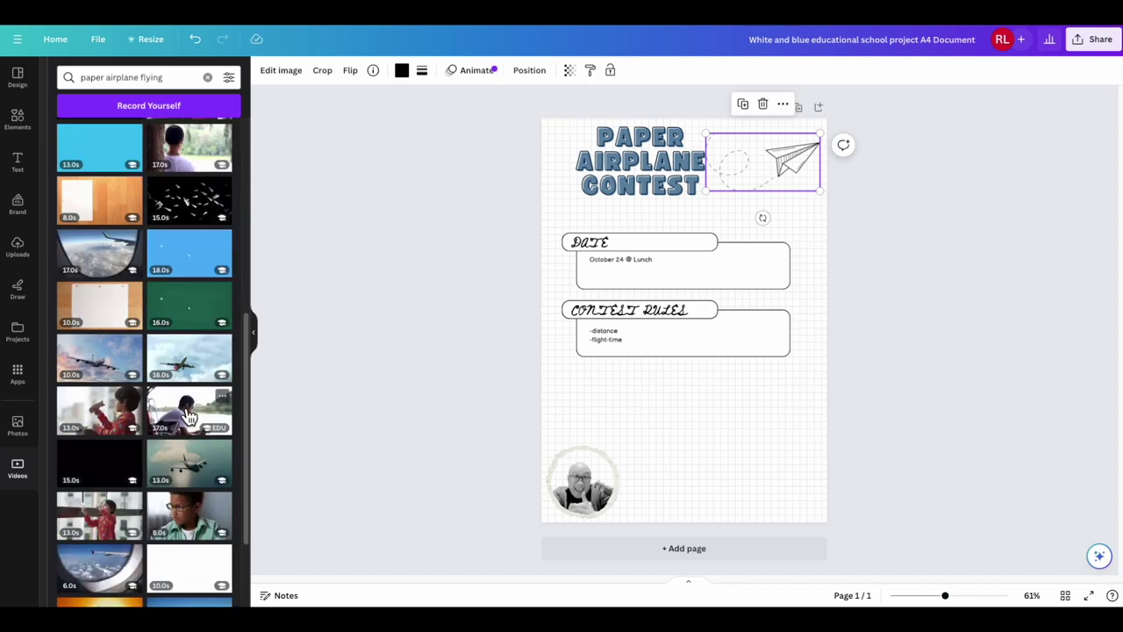
scroll(161, 378, up, 4)
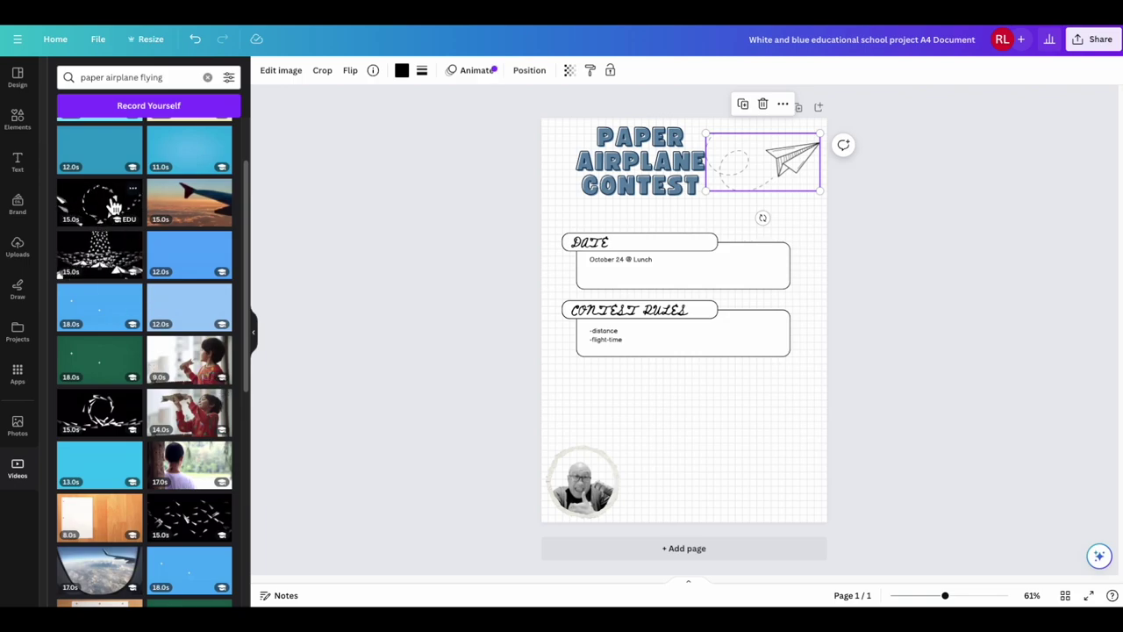
scroll(127, 229, up, 1)
scroll(127, 229, up, 1)
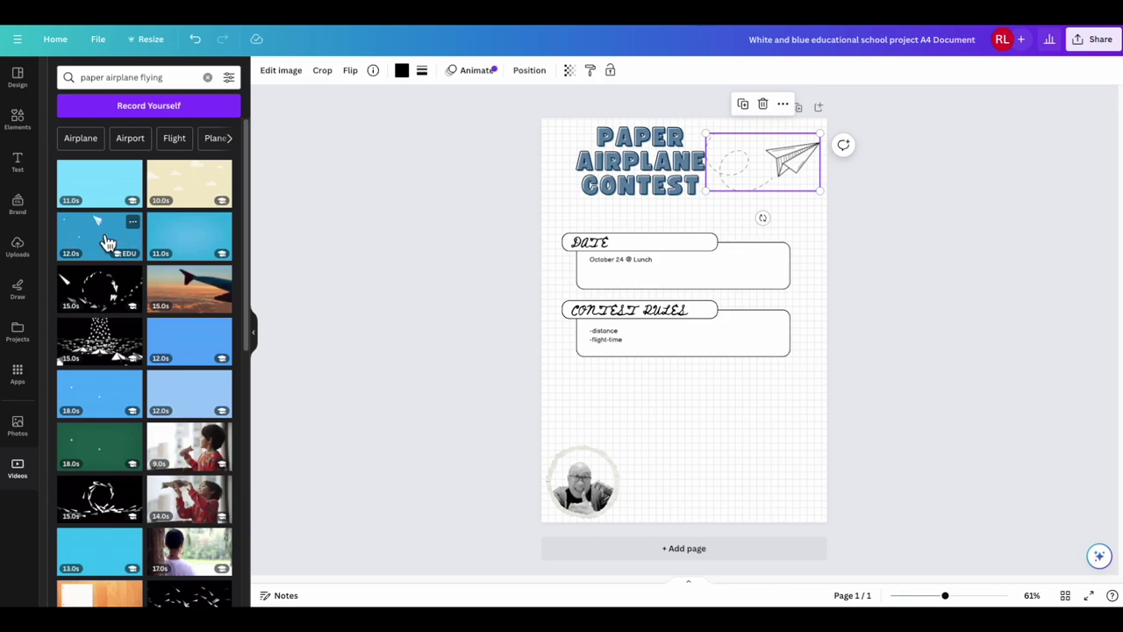
- Drop the blue paper airplane clip at the poster's lower right, then browse recently used elements
drag(104, 242, 660, 456)
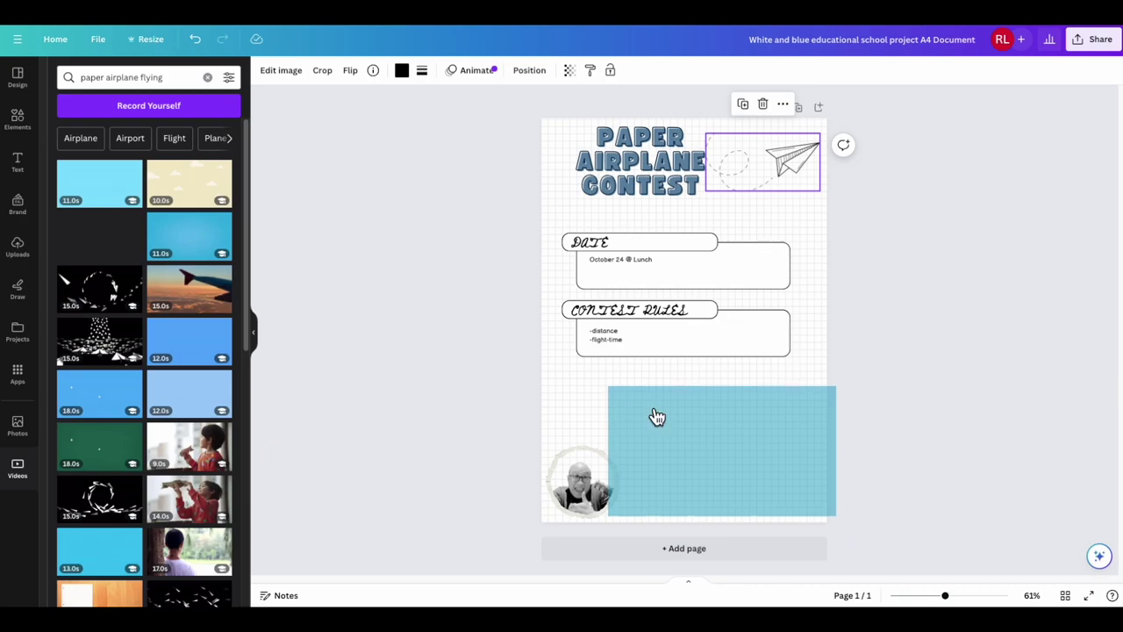
mouse_move(660, 456)
mouse_down()
mouse_move(652, 411)
mouse_move(684, 437)
mouse_up()
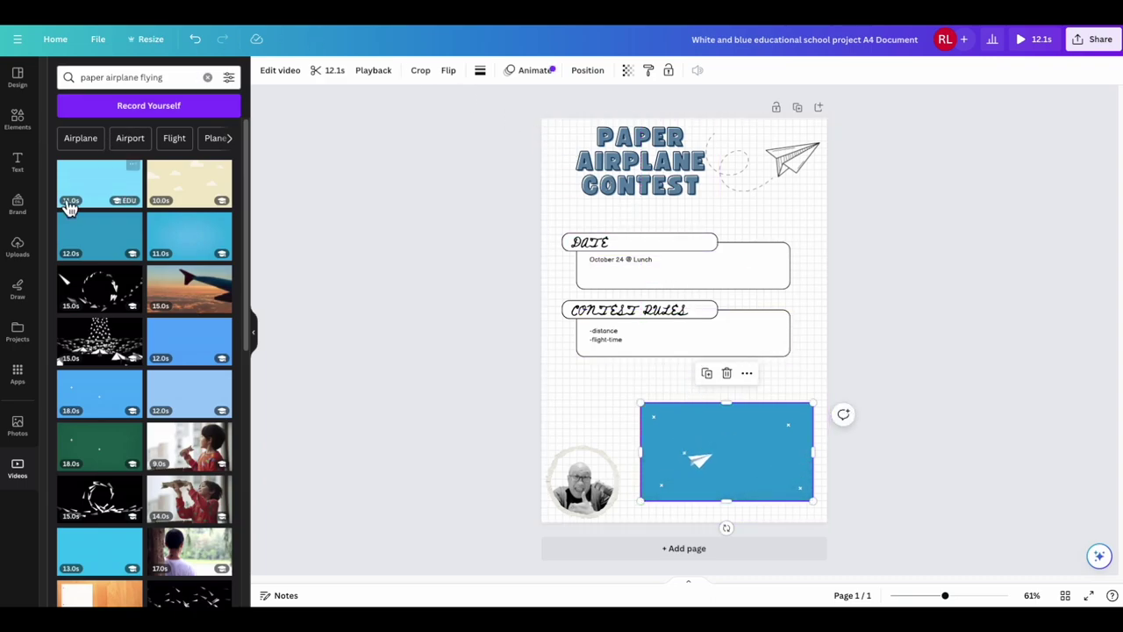
click(34, 121)
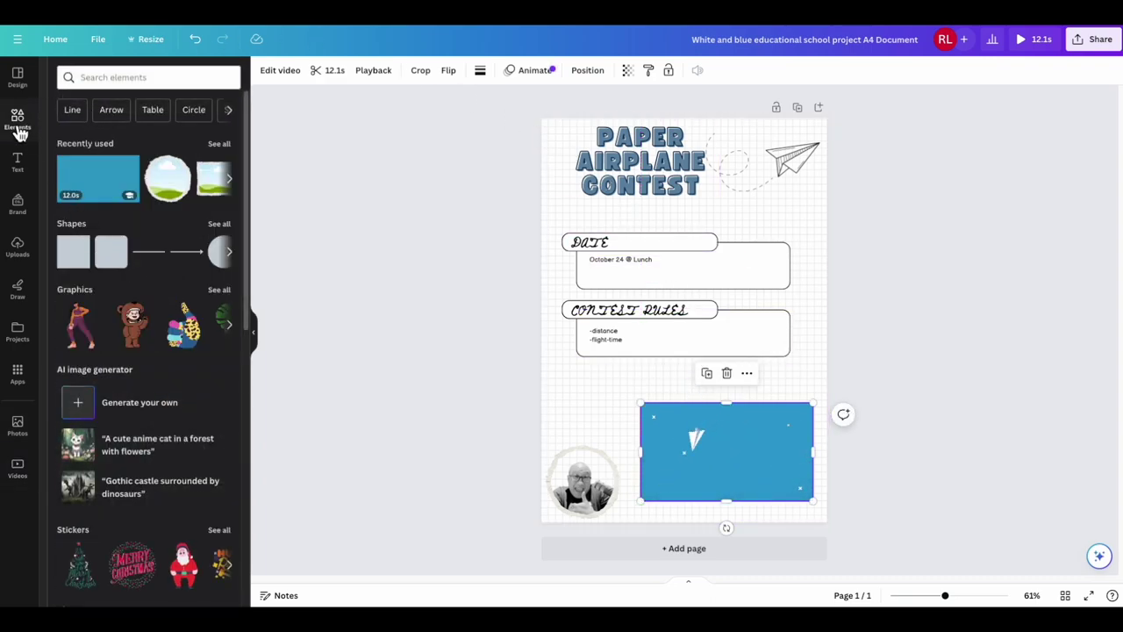
click(234, 189)
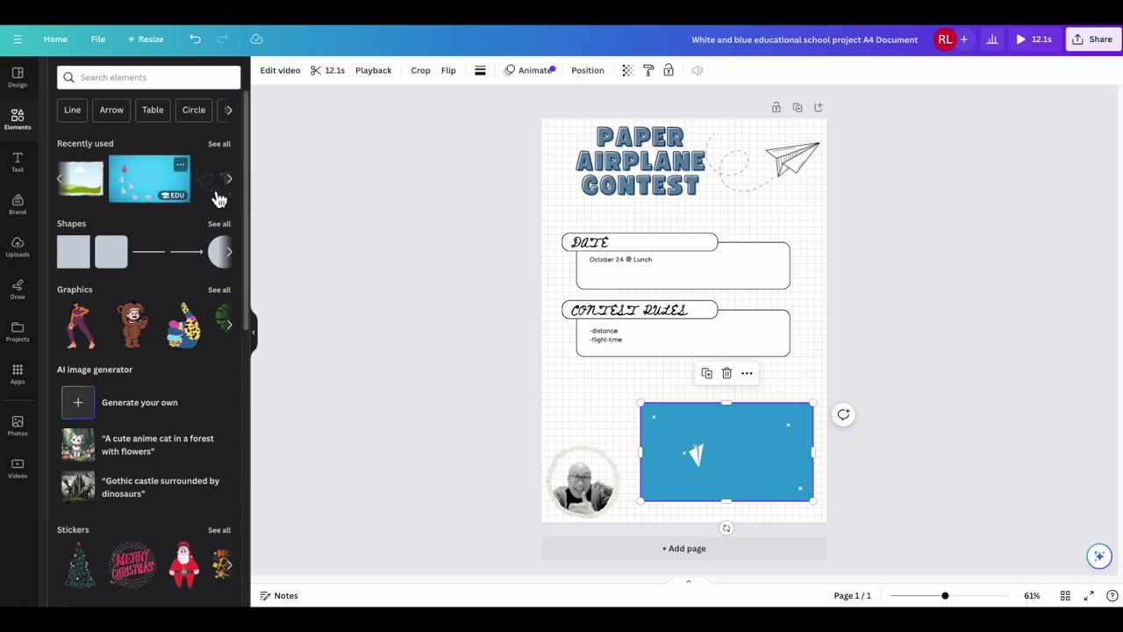
- Add a landscape photo frame and fit the airplane video into it at the page bottom
click(88, 184)
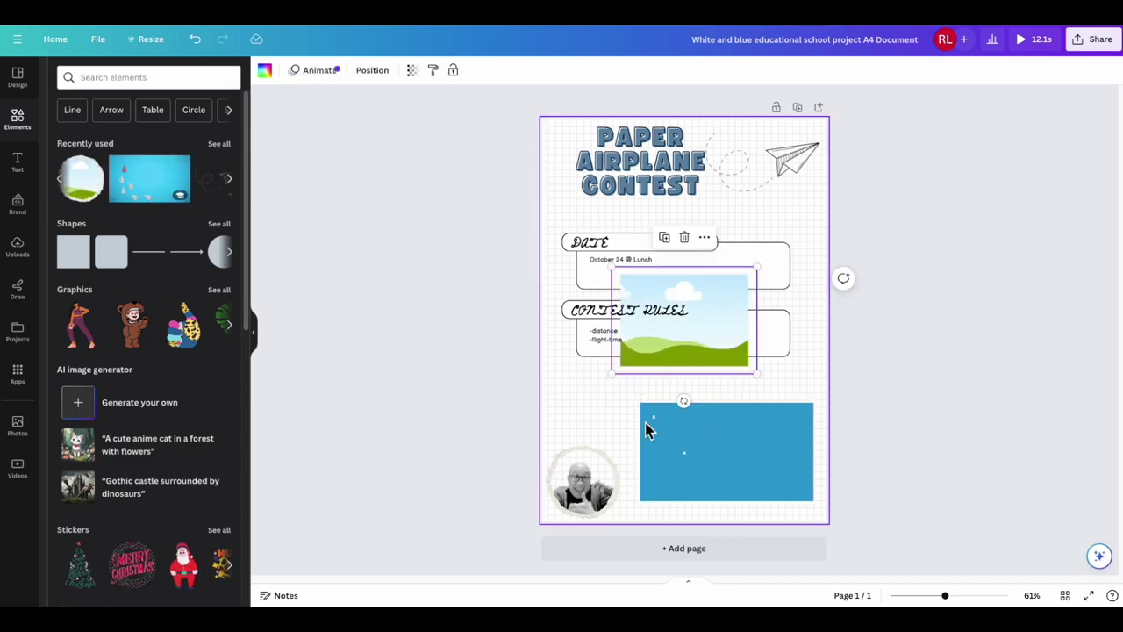
drag(728, 452, 682, 318)
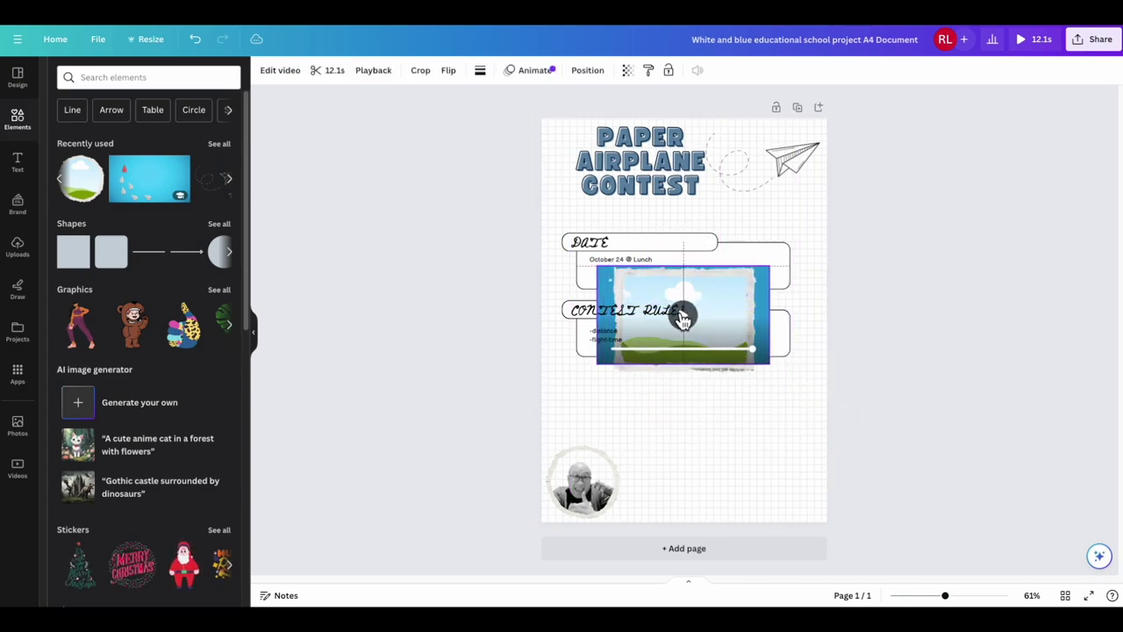
drag(683, 318, 765, 468)
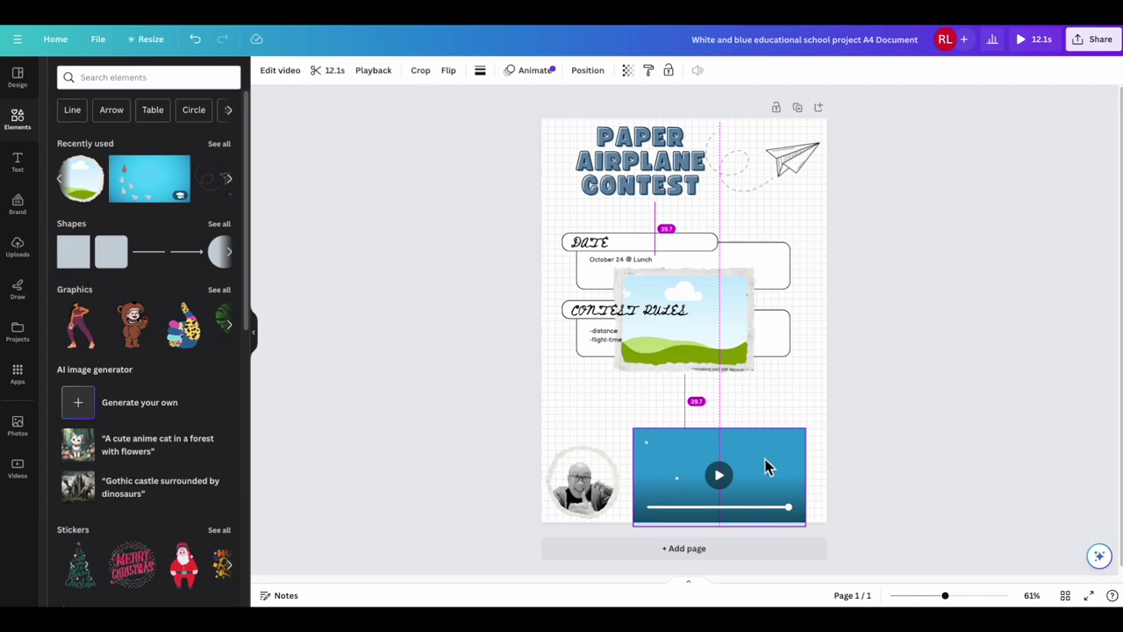
drag(755, 477, 699, 336)
click(715, 321)
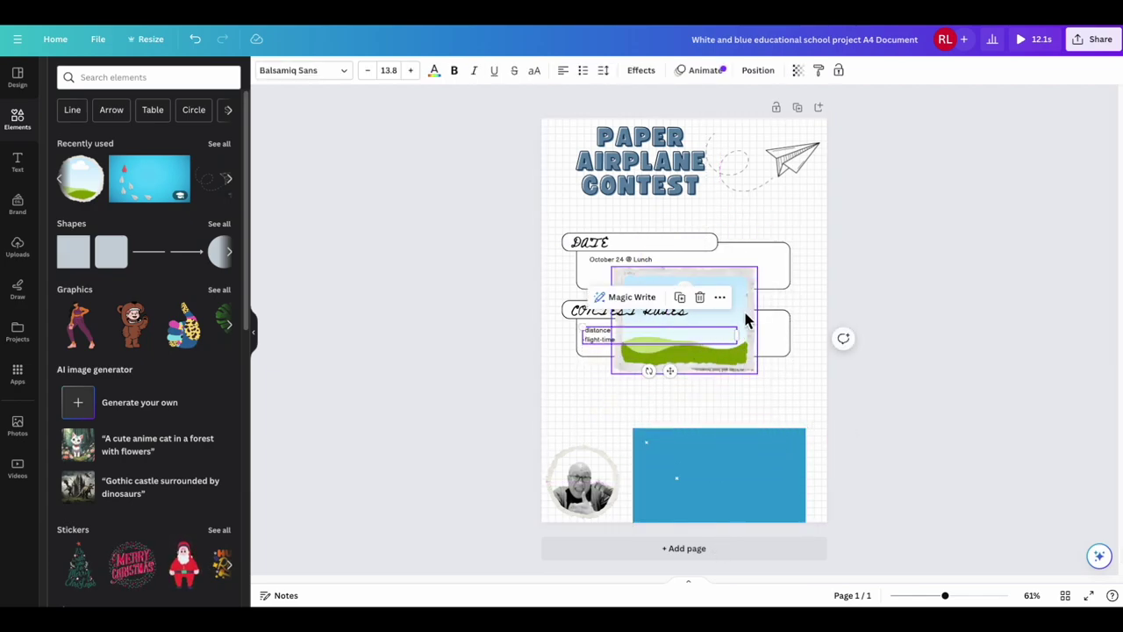
mouse_move(743, 303)
mouse_down()
mouse_move(797, 469)
mouse_move(778, 456)
mouse_move(759, 478)
mouse_up()
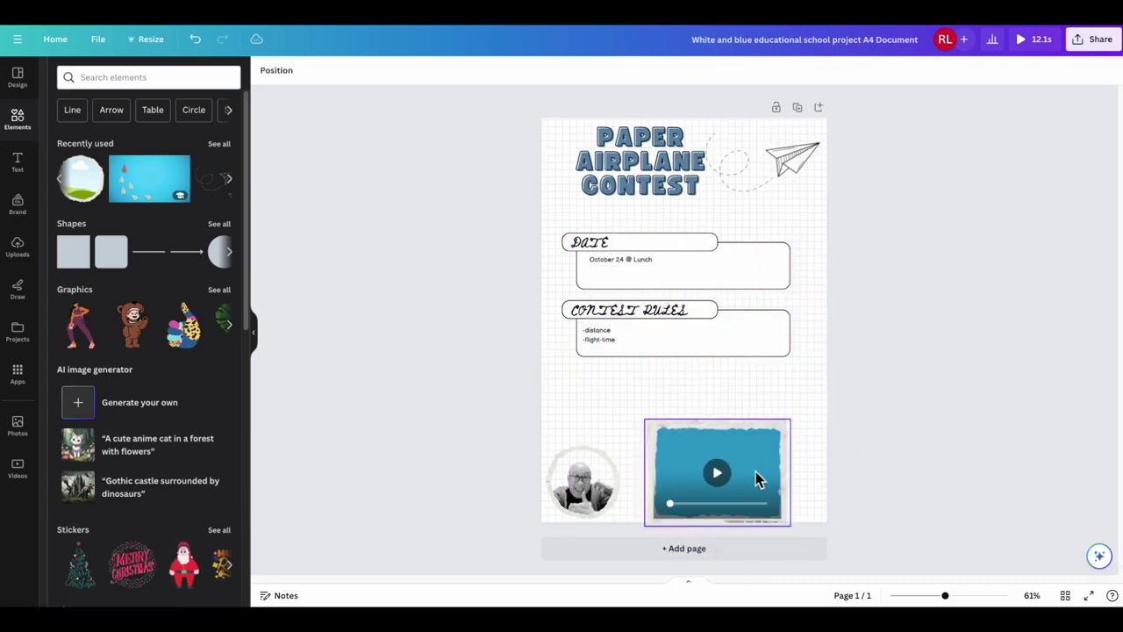
- Preview the video, then nudge it and the round photo up and right into line
click(716, 474)
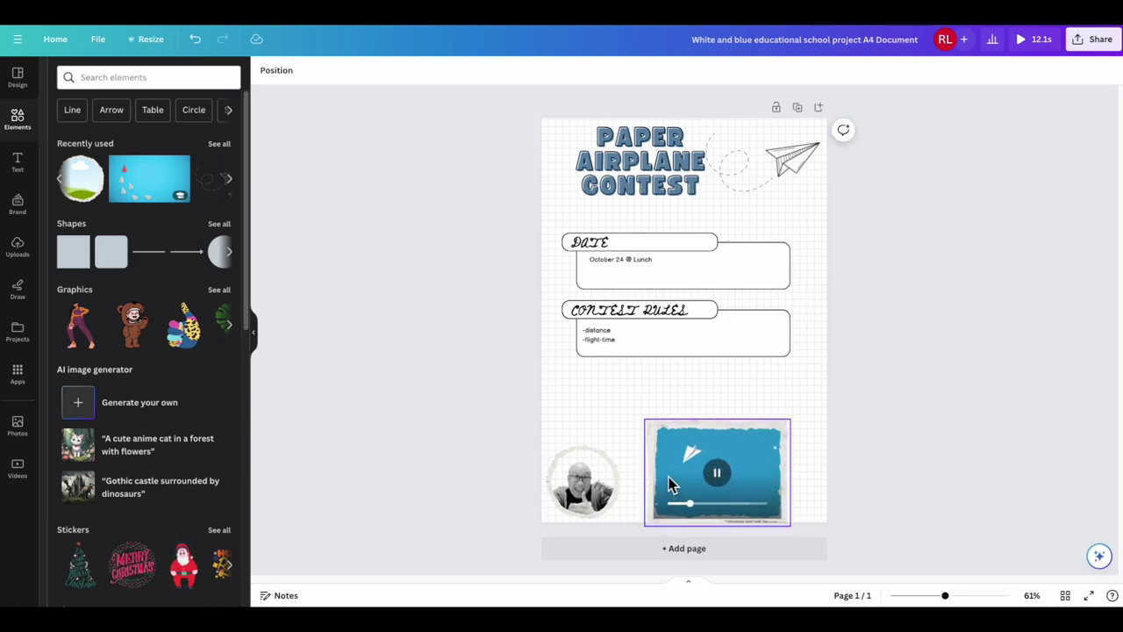
drag(681, 450, 703, 417)
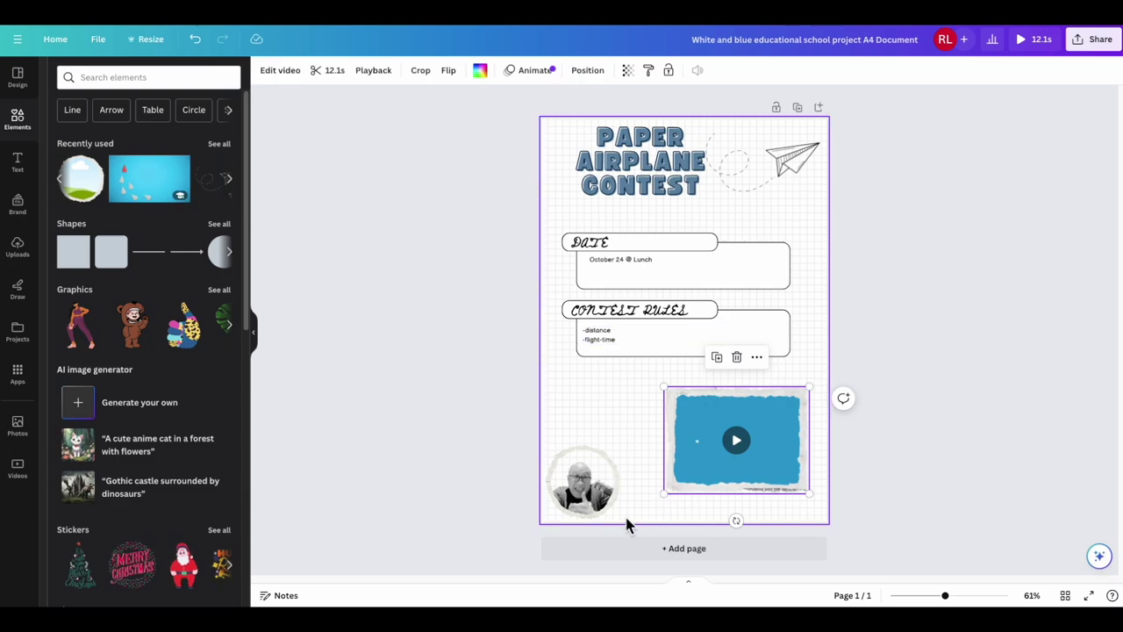
drag(581, 485, 587, 477)
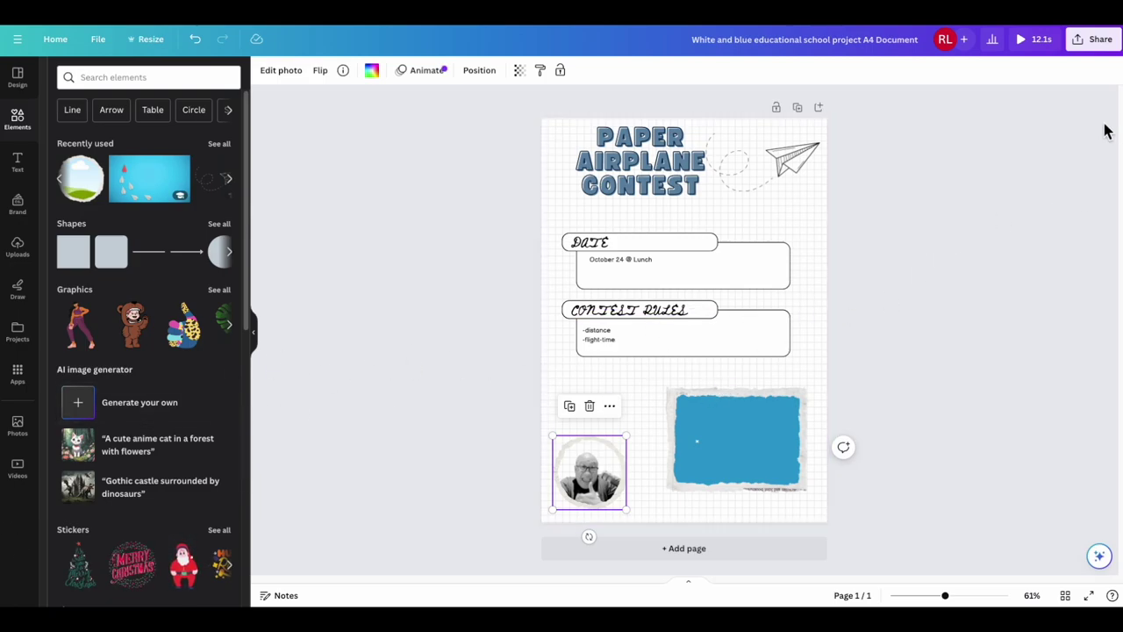
- Share the poster with the collaborator found by name search and send the invite
click(1098, 39)
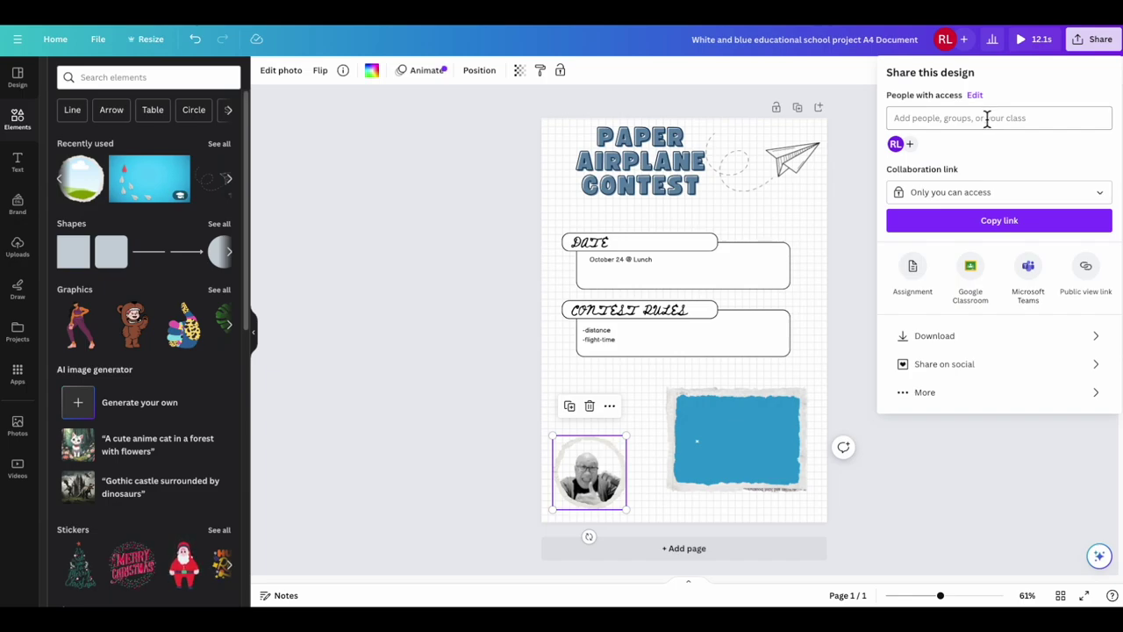
click(988, 119)
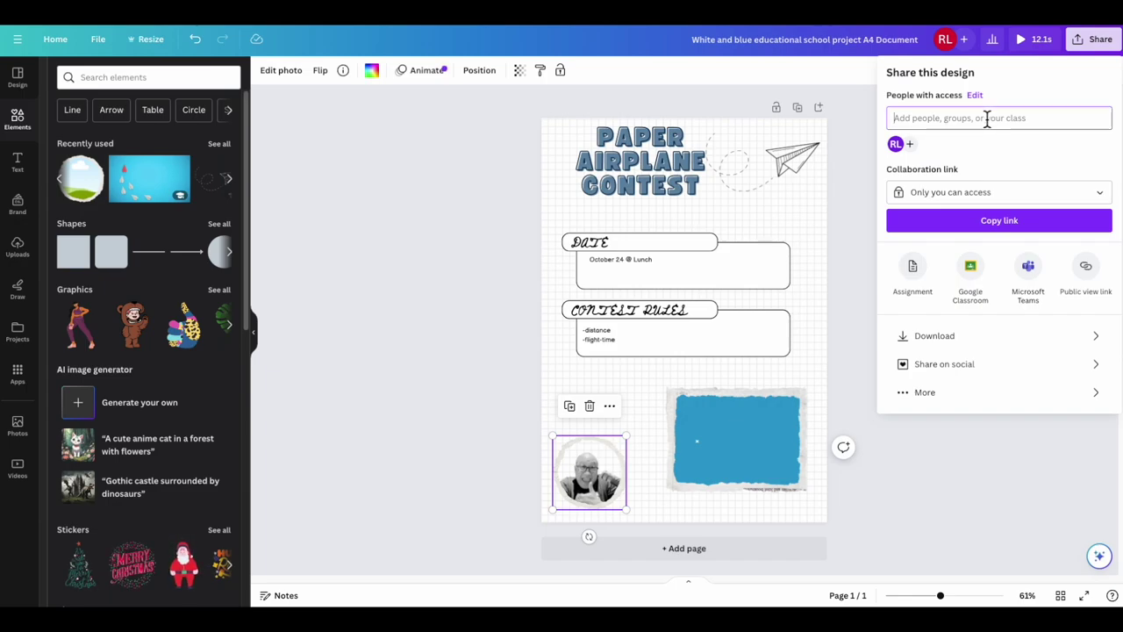
text(bm)
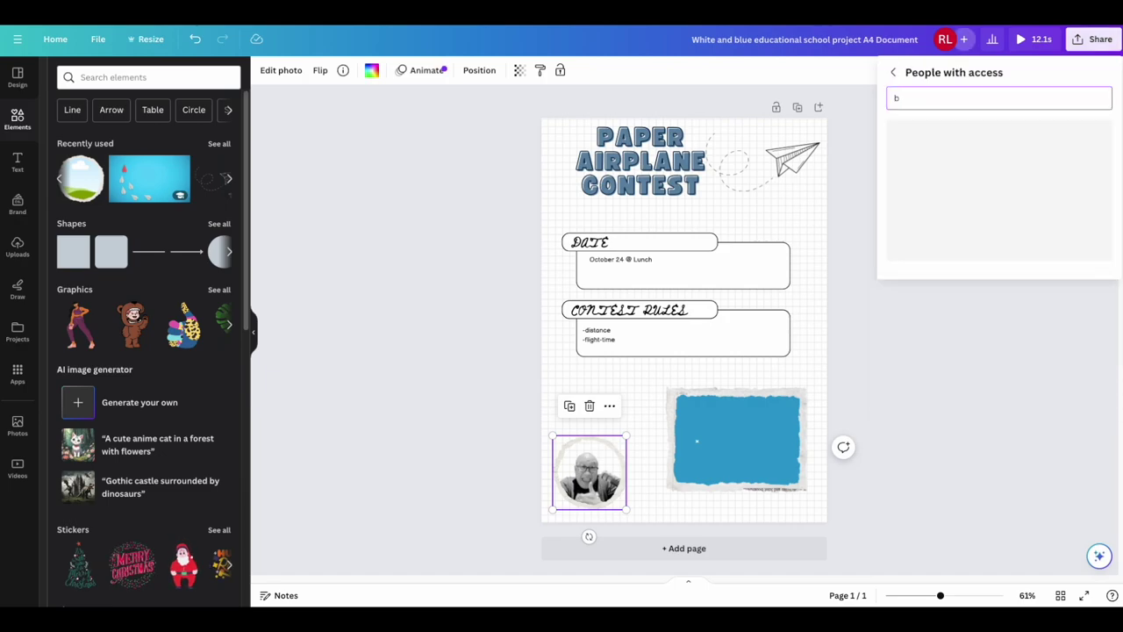
text(r)
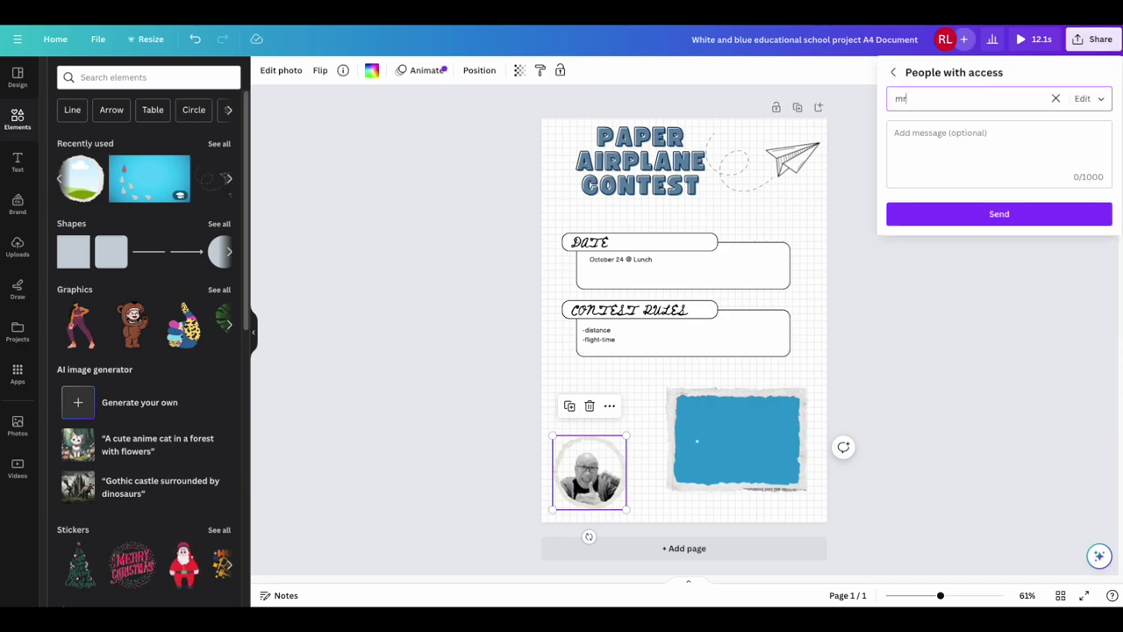
key(BackSpace)
key(BackSpace)
text(fli)
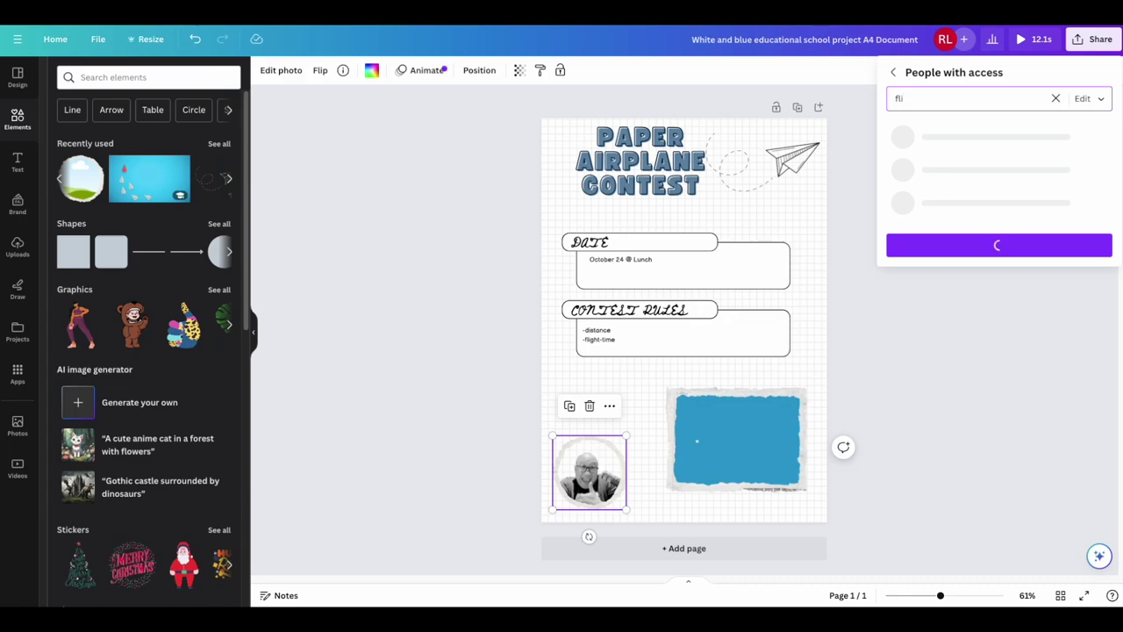
text(ck)
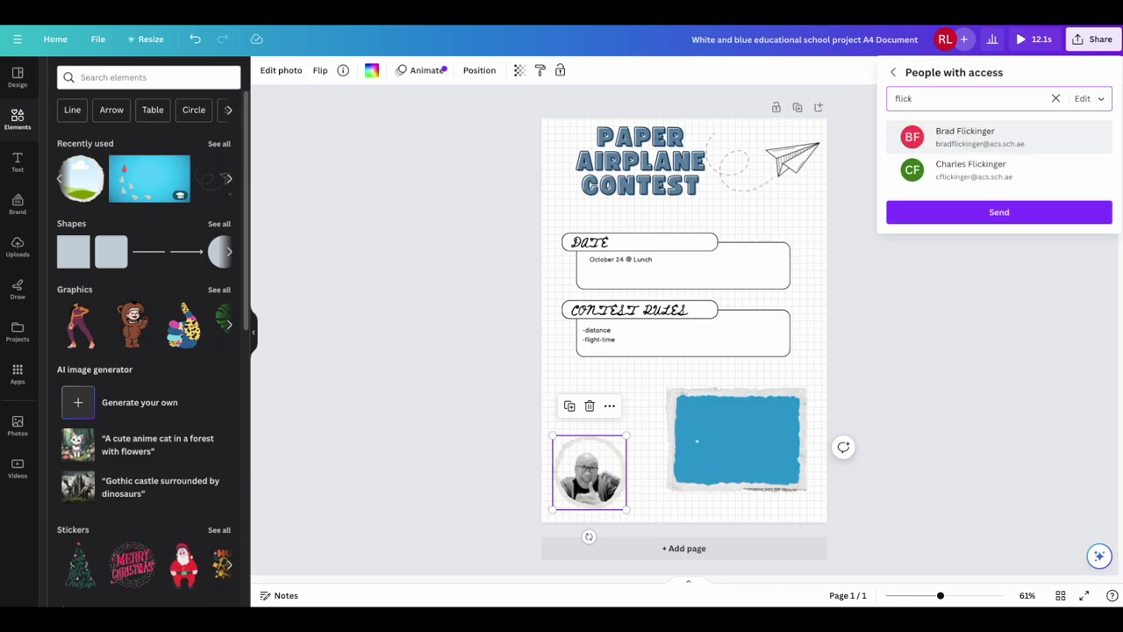
click(1002, 140)
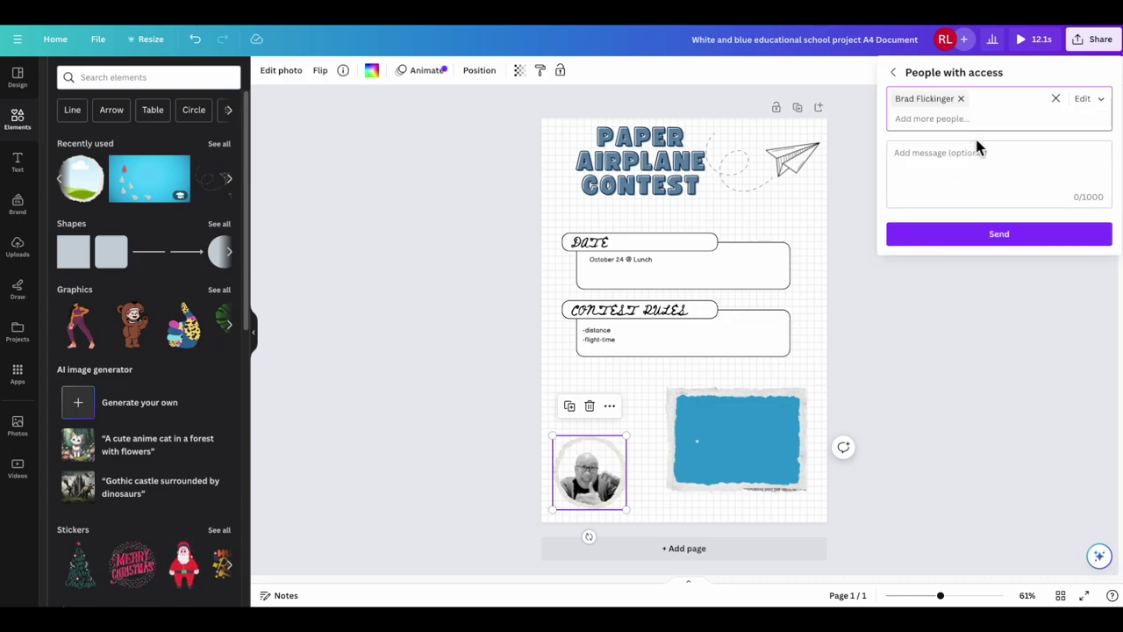
click(1005, 244)
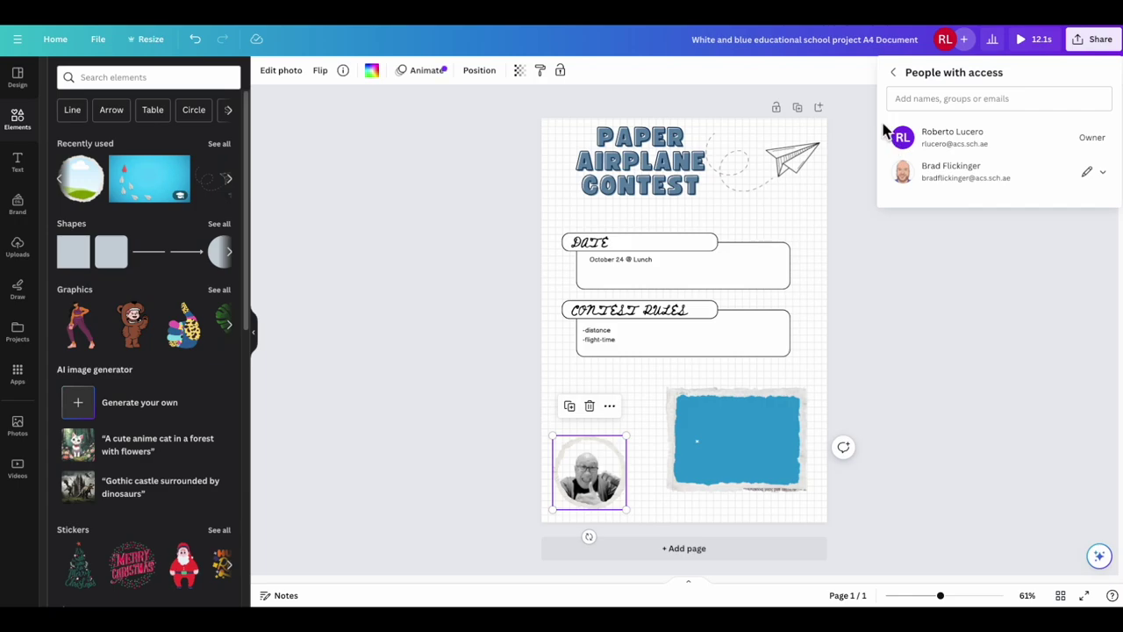
click(895, 74)
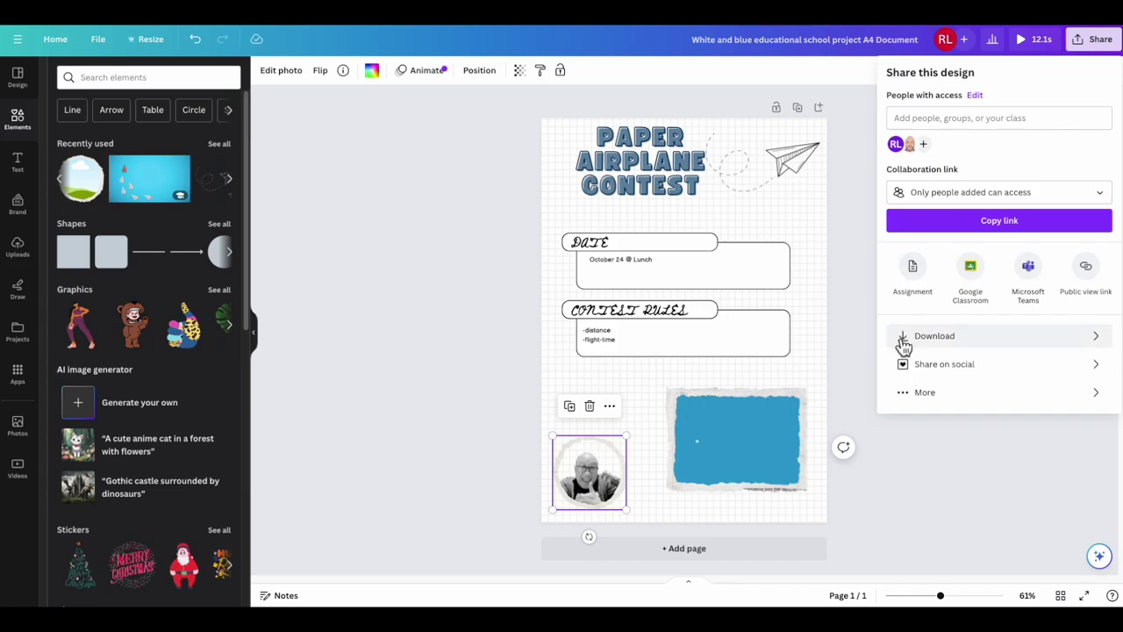
- Close and reopen the Share panel, then bring up the MP4 download settings
click(860, 316)
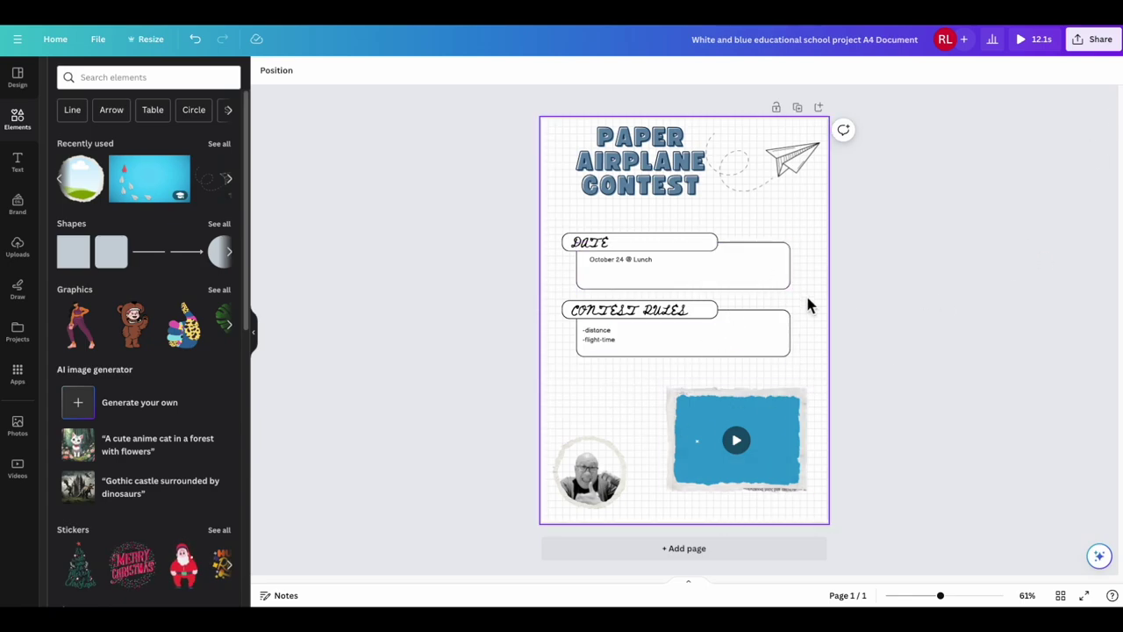
click(1093, 40)
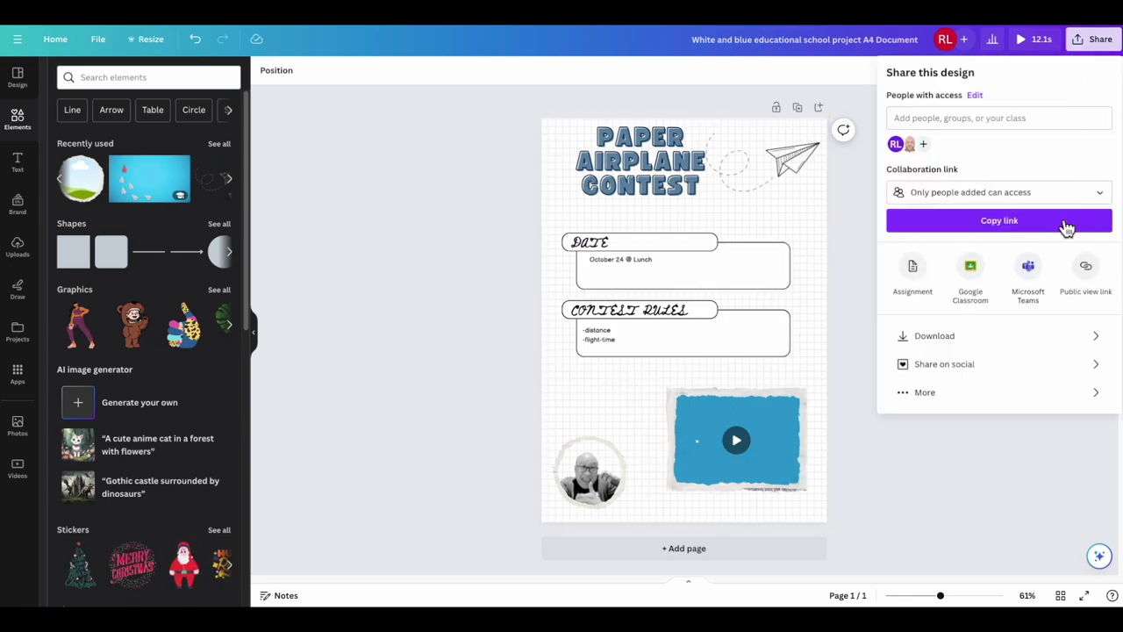
click(924, 342)
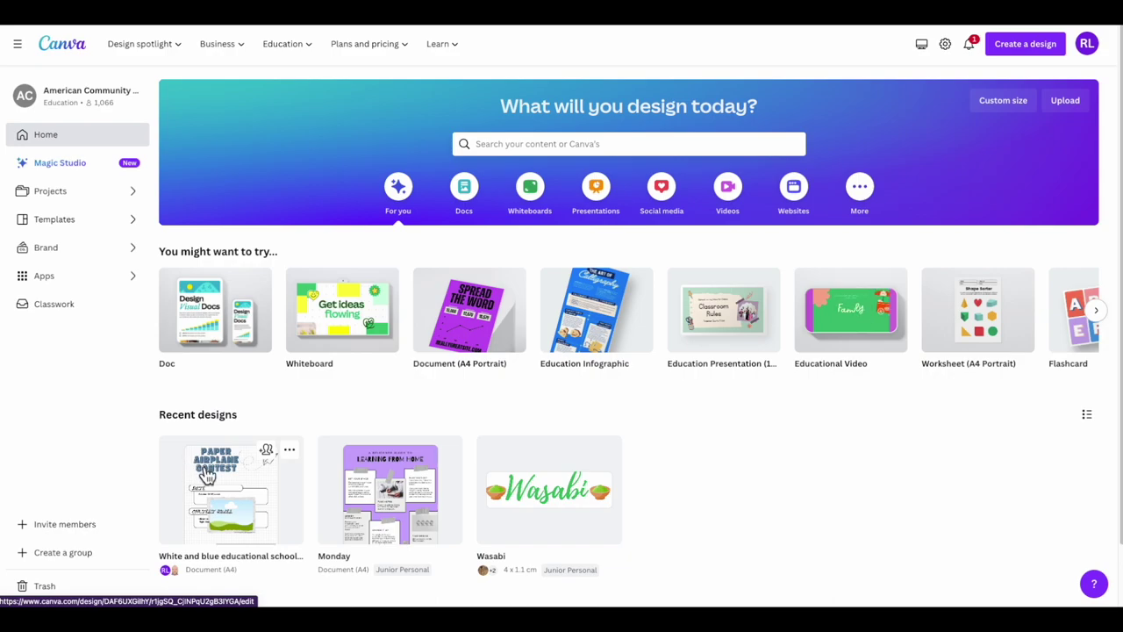
mouse_move(74, 273)
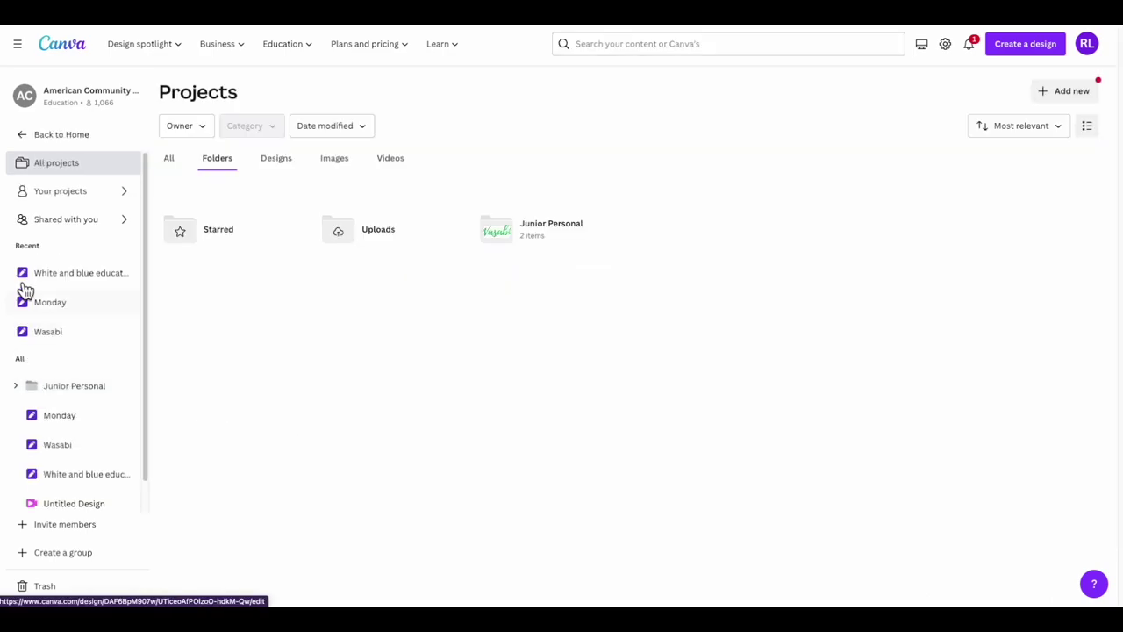
- Return to Projects via Home and show all recent designs and folders together
click(26, 139)
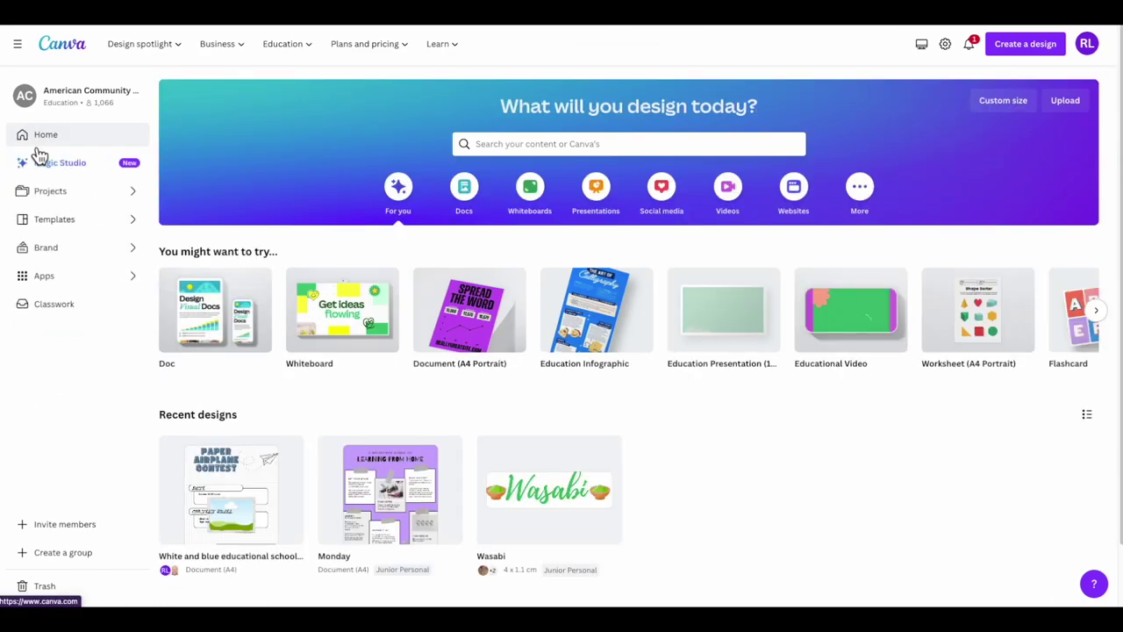
click(54, 195)
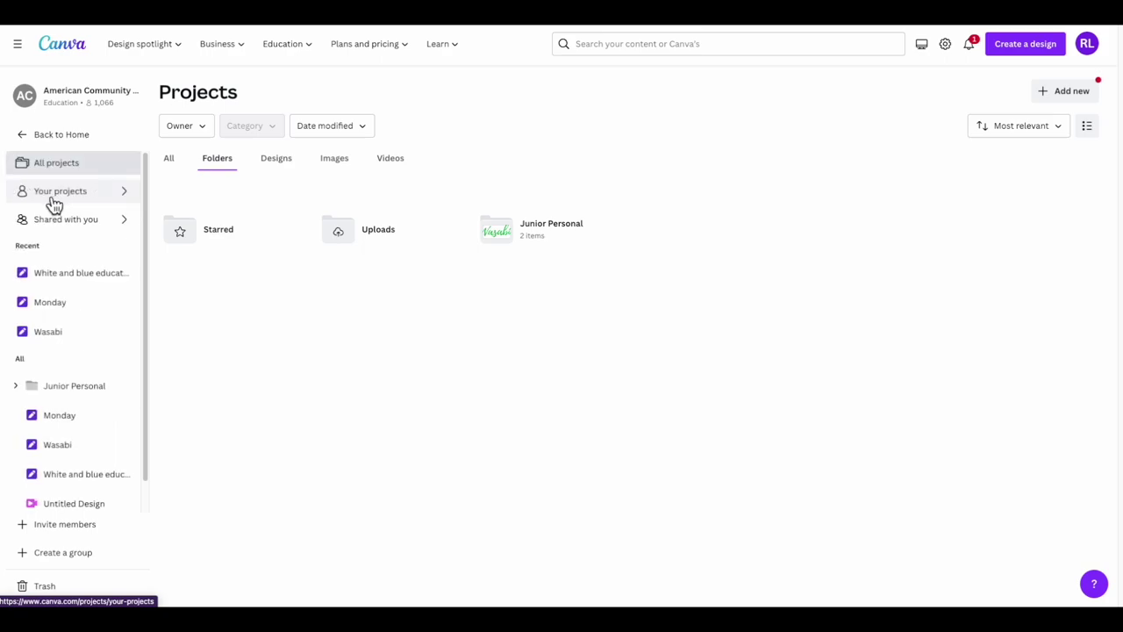
click(172, 163)
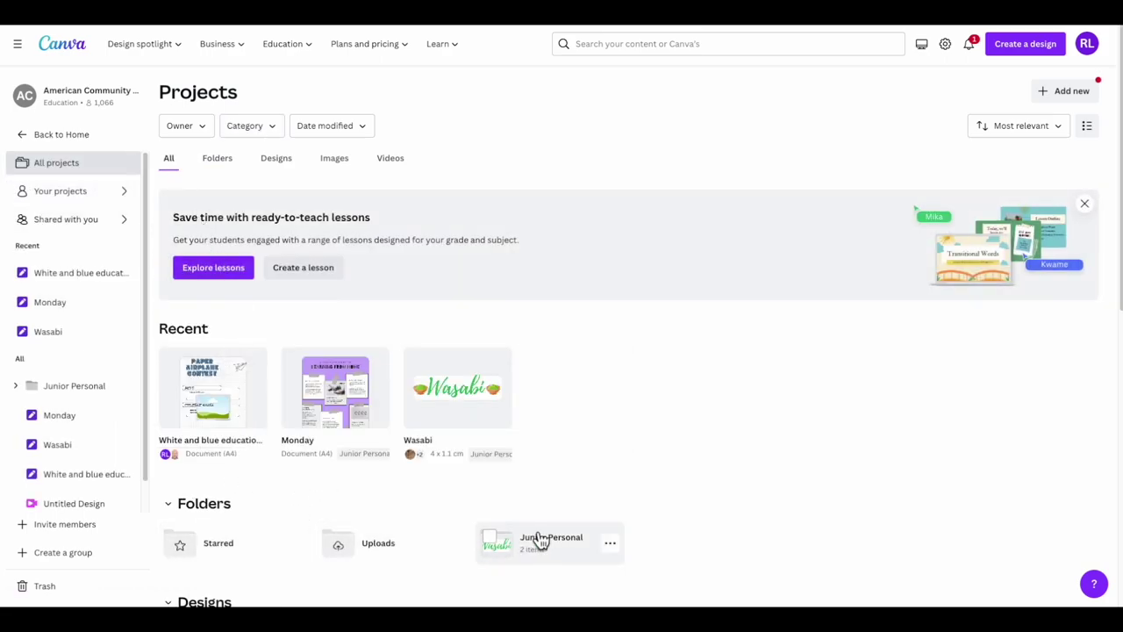
mouse_move(212, 391)
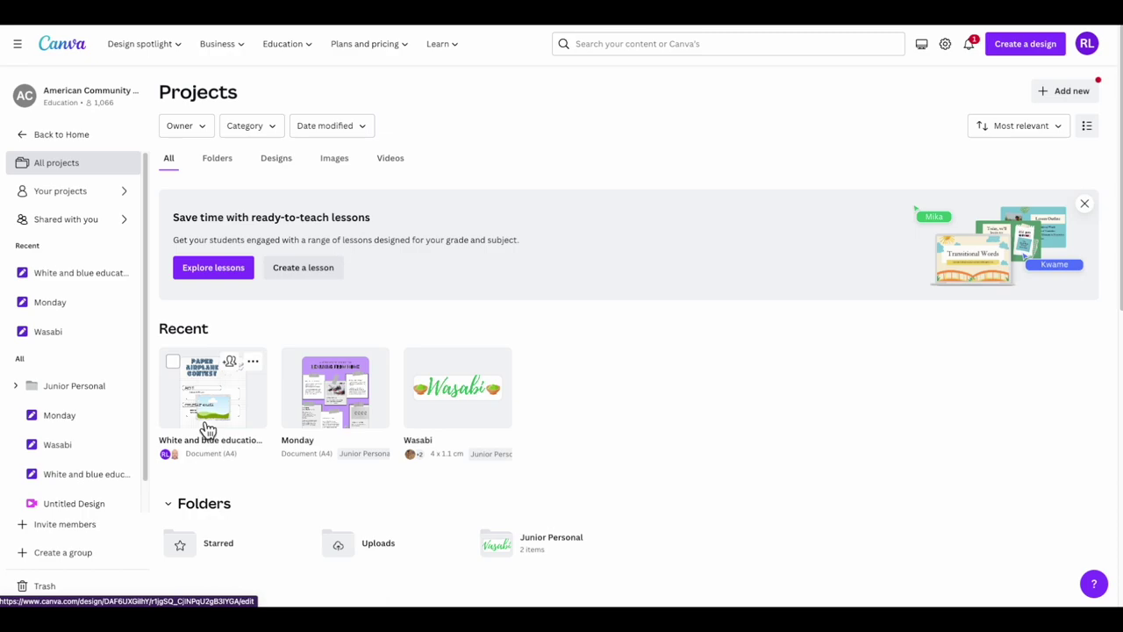
- Create a new empty folder named 'Paper Airplane' in Projects
click(1053, 94)
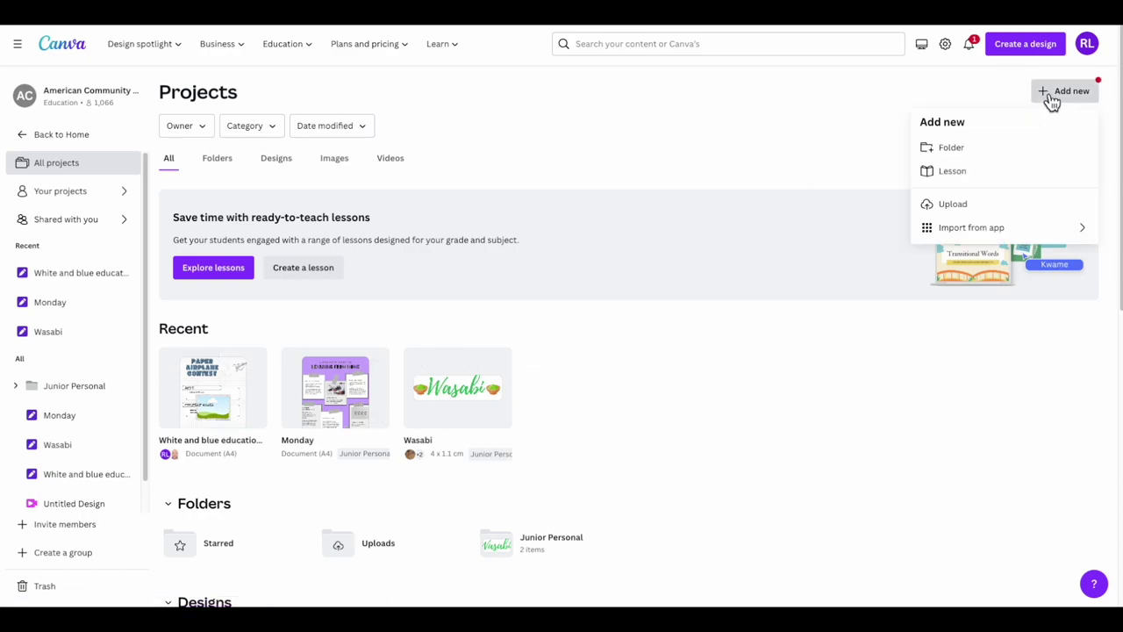
click(964, 156)
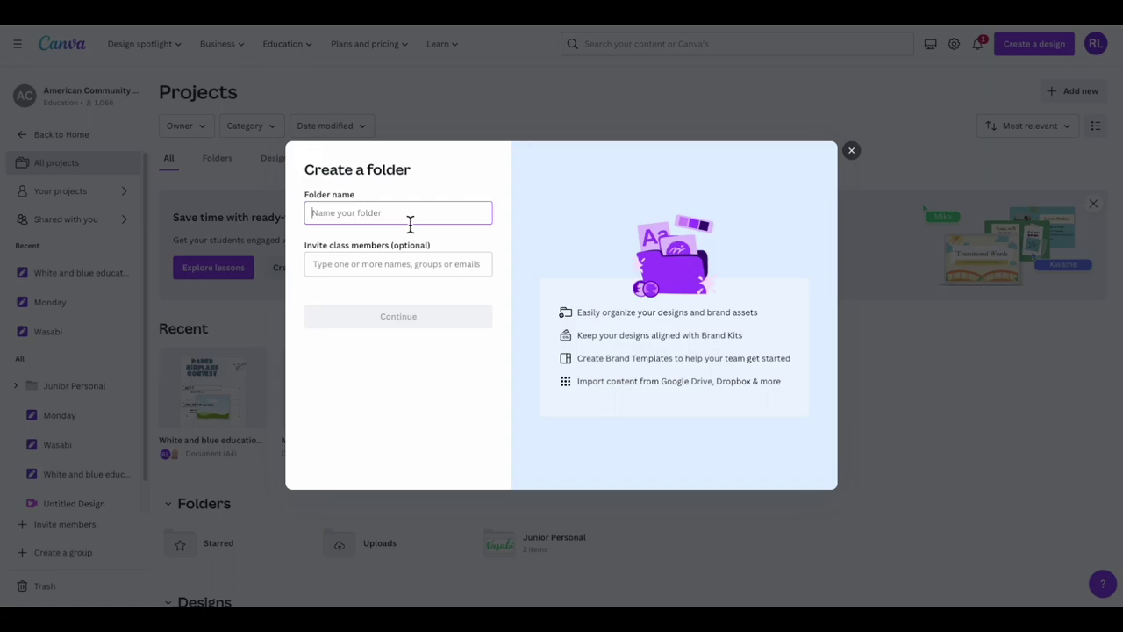
text(N)
key(BackSpace)
text(N)
key(BackSpace)
text(Paper Airplane)
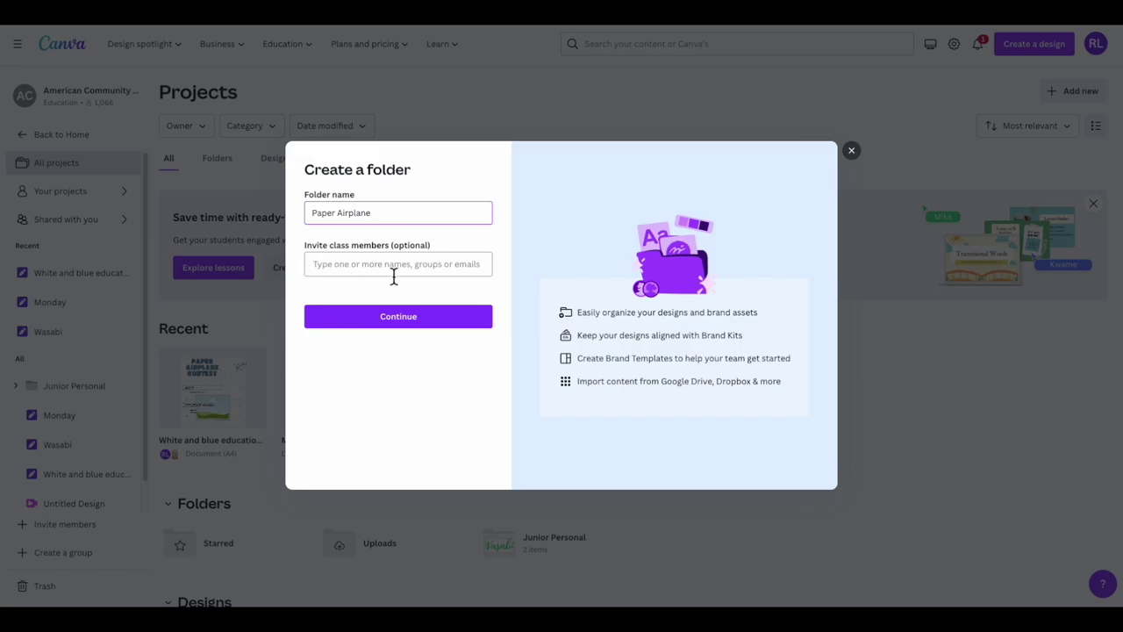
click(403, 322)
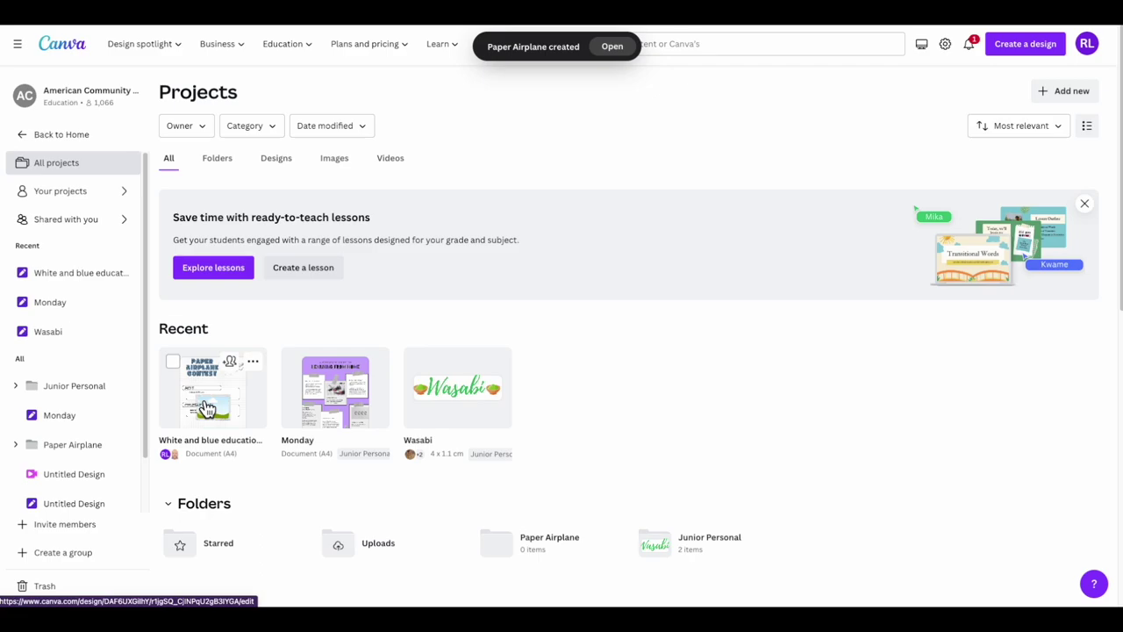
- Drag the Paper Airplane Contest poster into the Paper Airplane folder and open it
drag(208, 408, 503, 543)
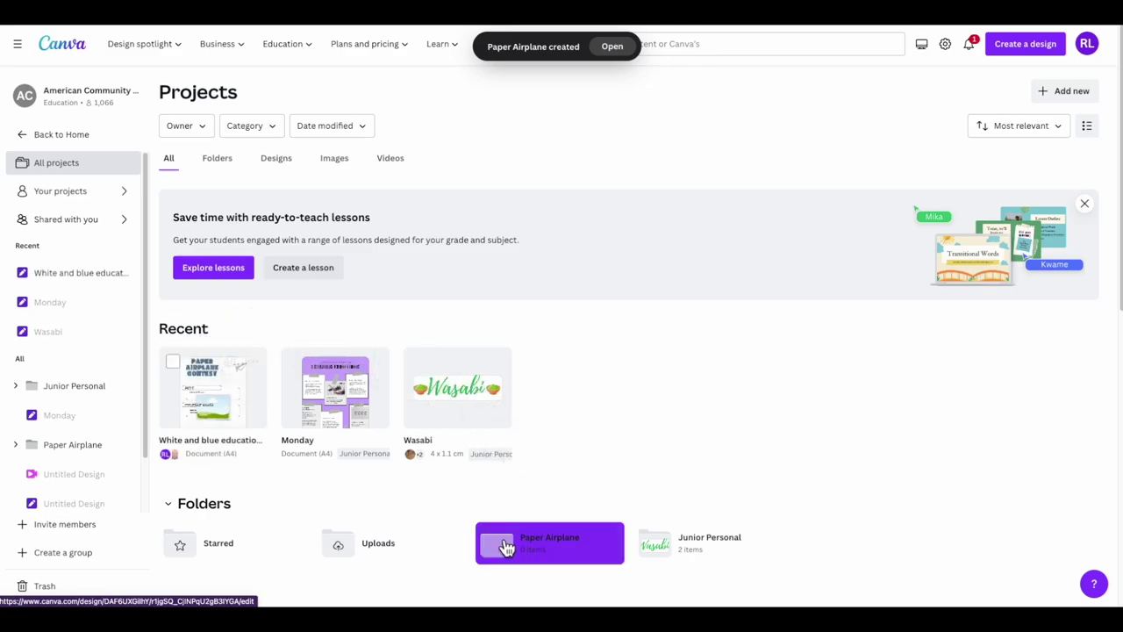
click(553, 550)
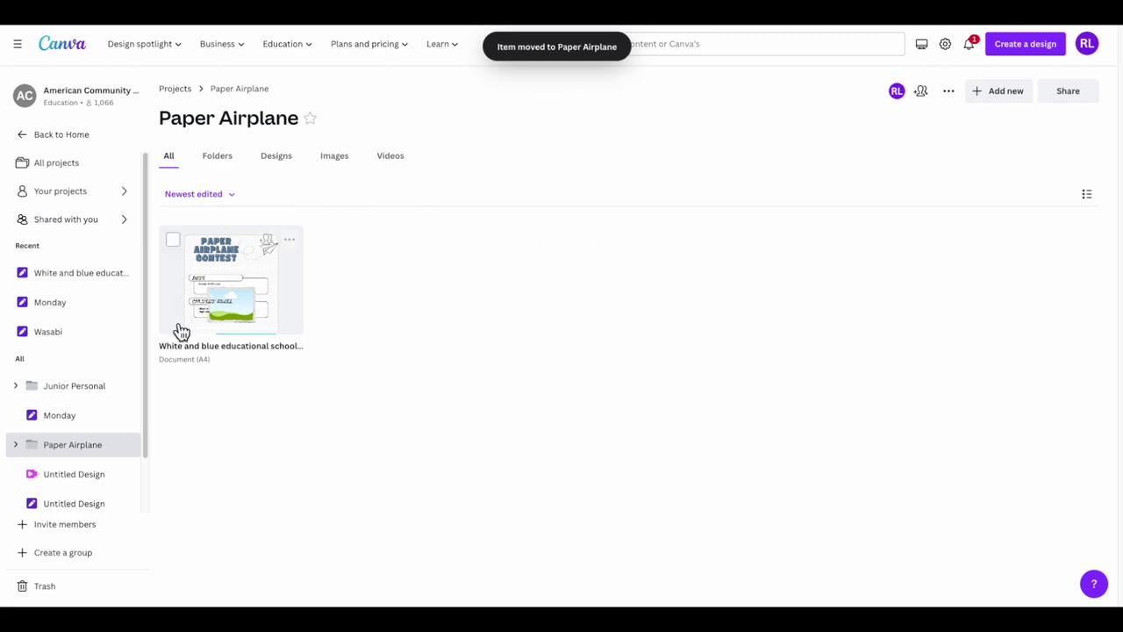